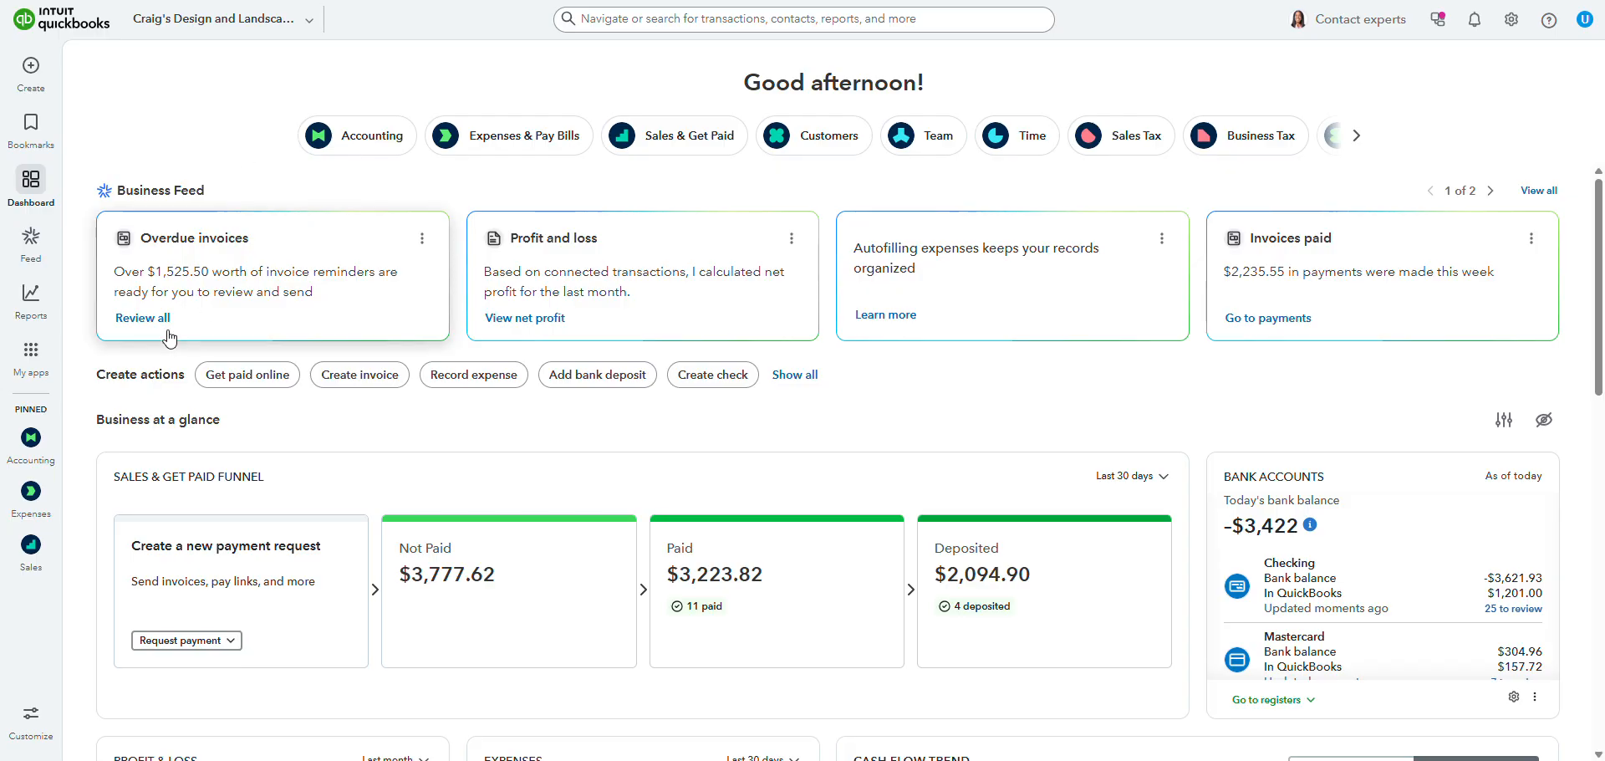
Step: Create a new invoice from the Sales transactions list under Sales & Get Paid
mouse_move(35, 361)
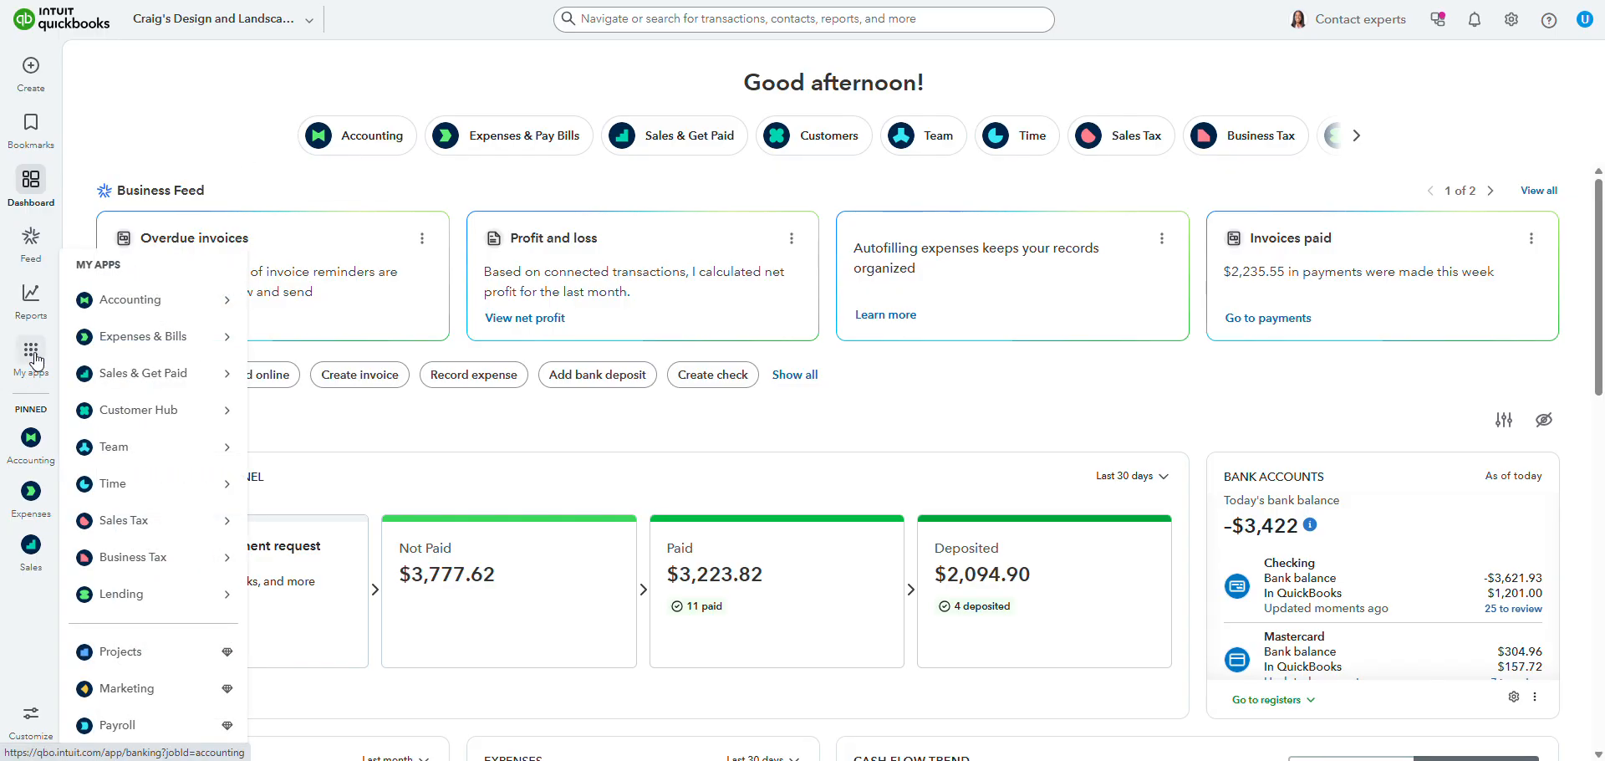
mouse_move(107, 382)
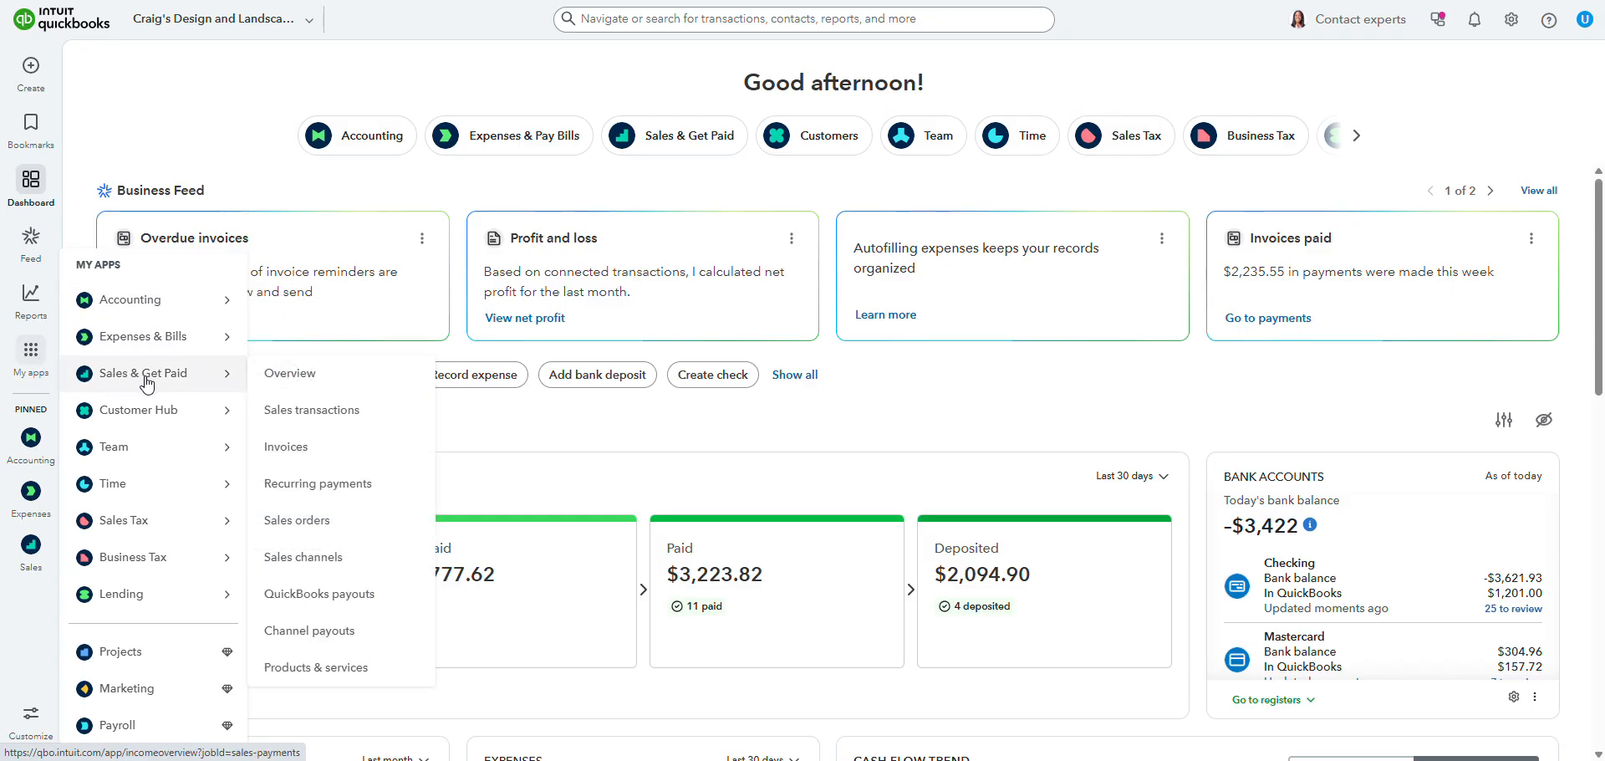
left_click(327, 418)
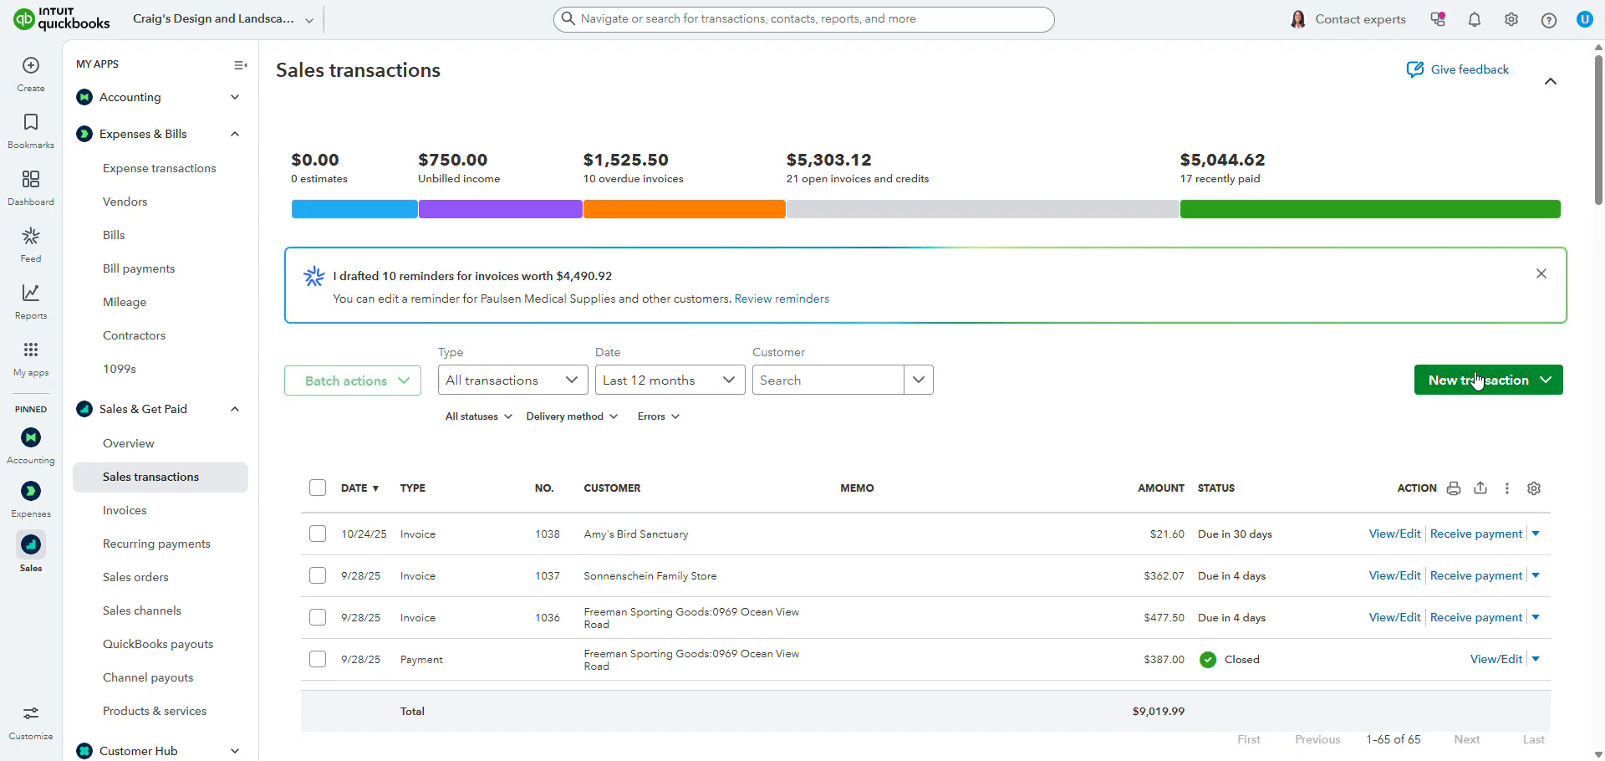
left_click(1481, 382)
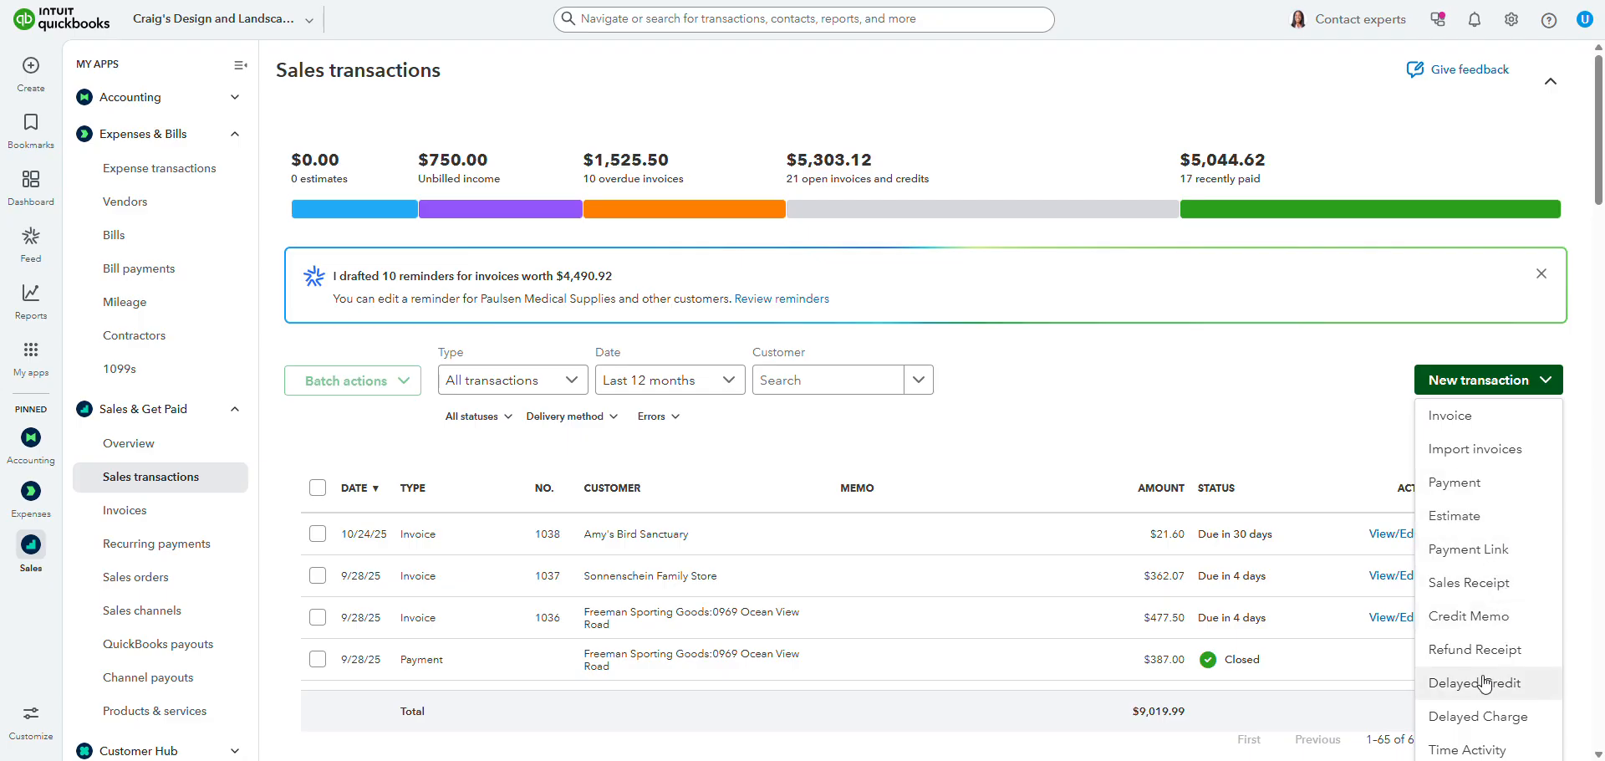
left_click(1479, 430)
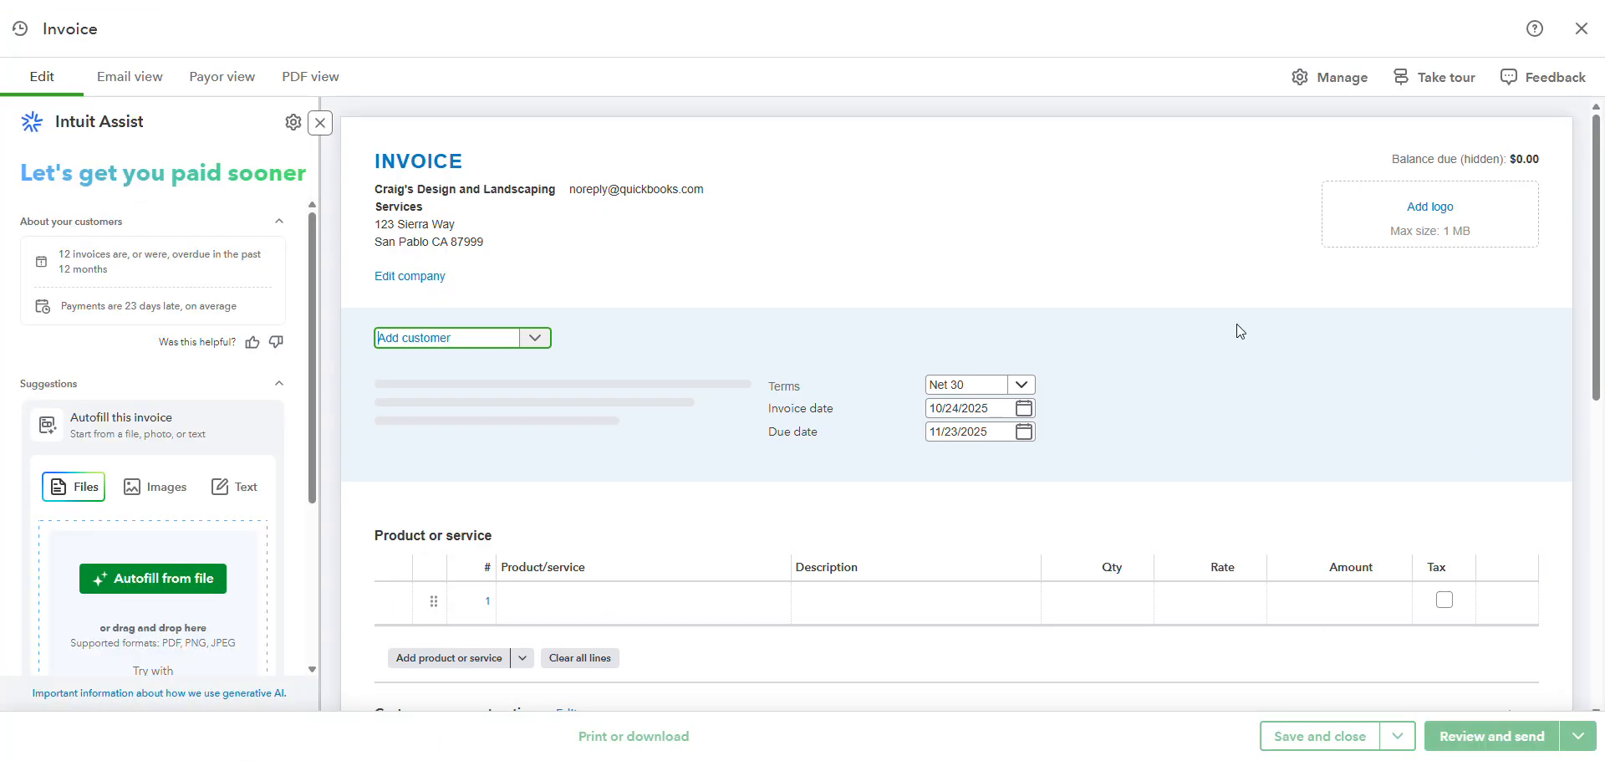
Step: Look over the invoice's product and description columns and choose Amy's Bird Sanctuary as the customer
scroll(1050, 291, "down", 2)
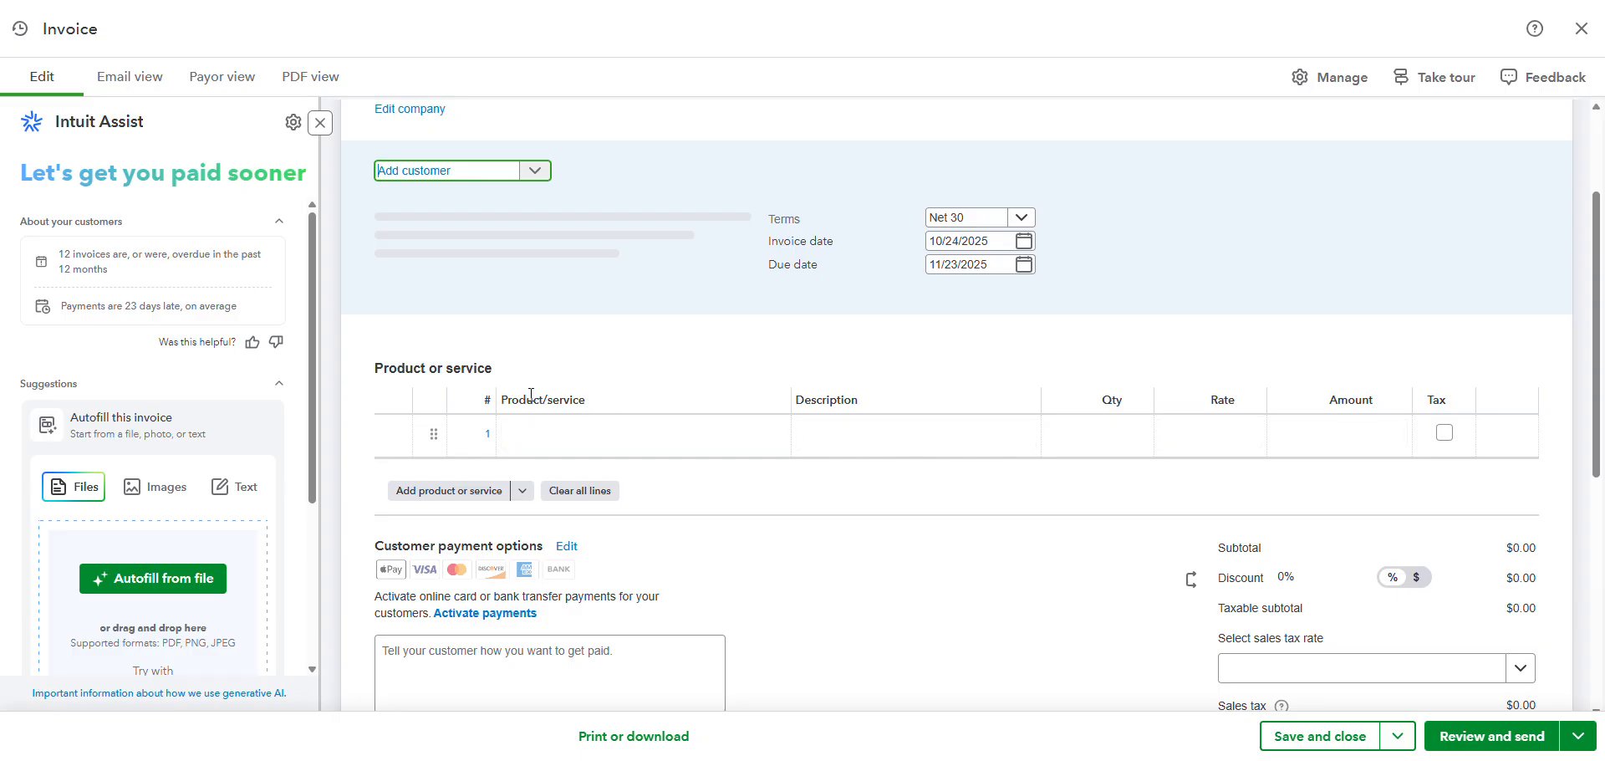
left_click(663, 442)
left_click(811, 443)
scroll(815, 439, "up", 1)
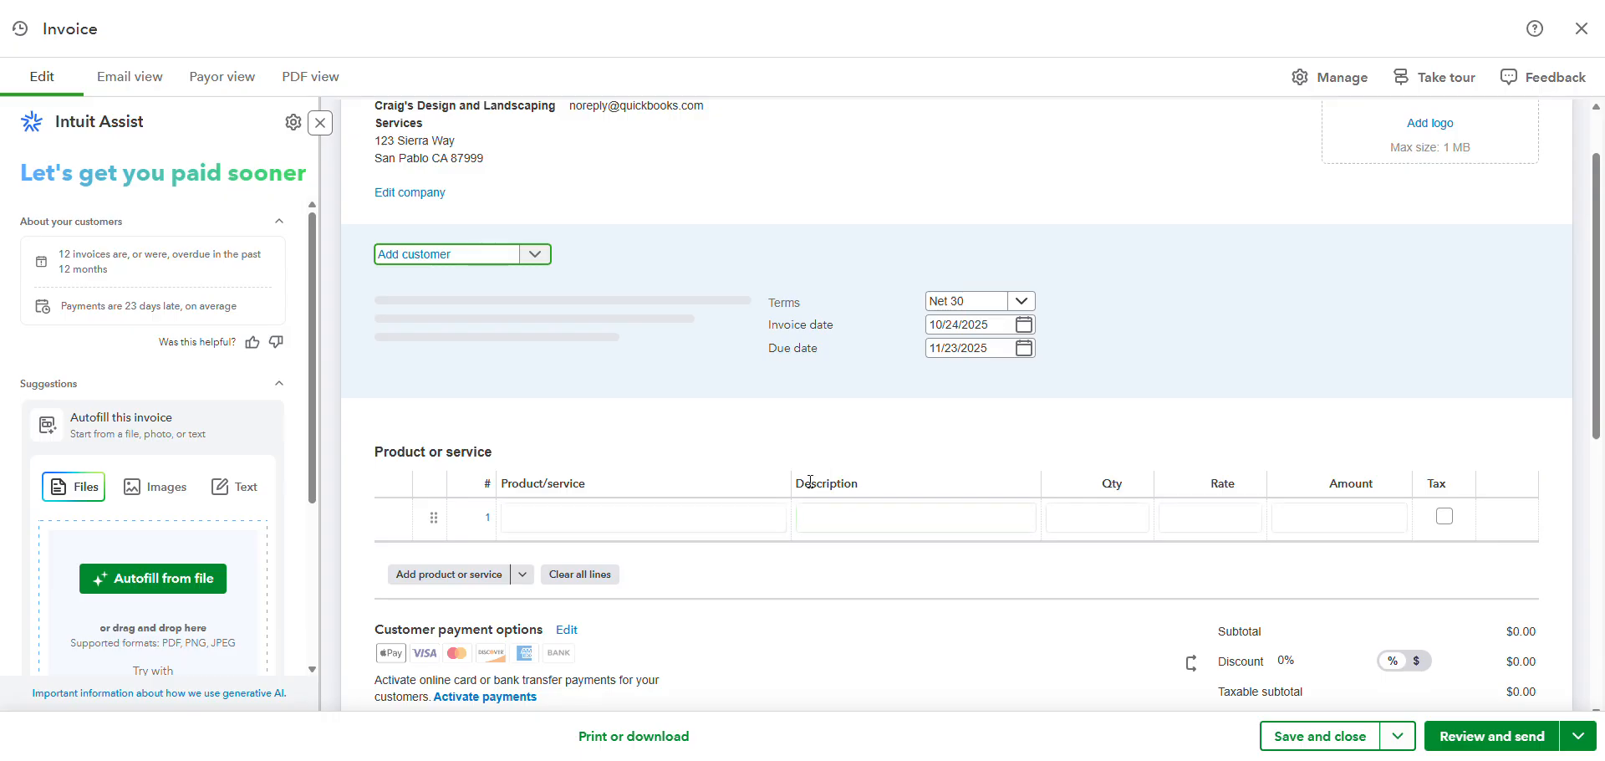
left_click(538, 257)
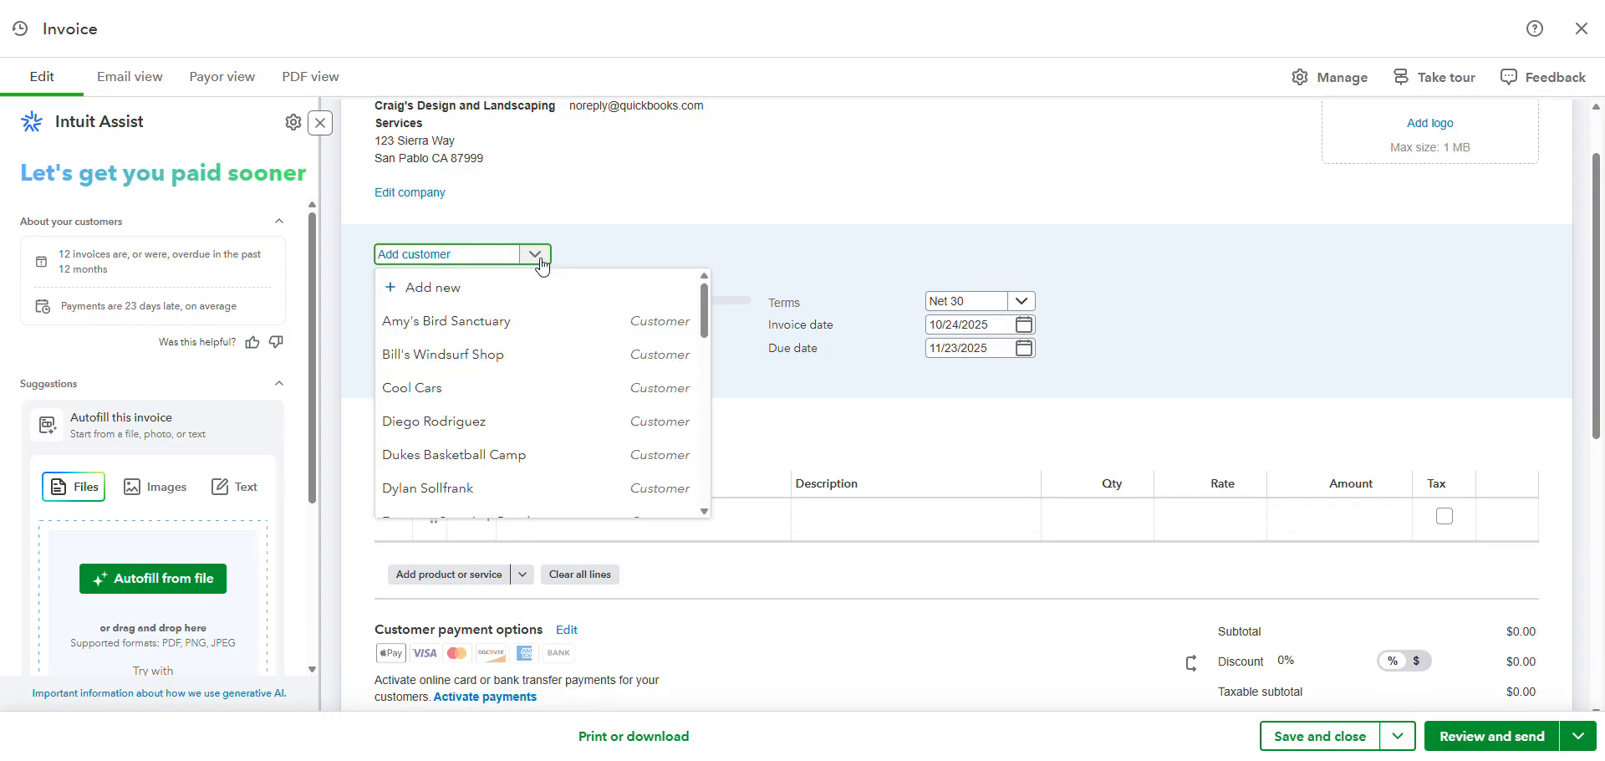
left_click(468, 324)
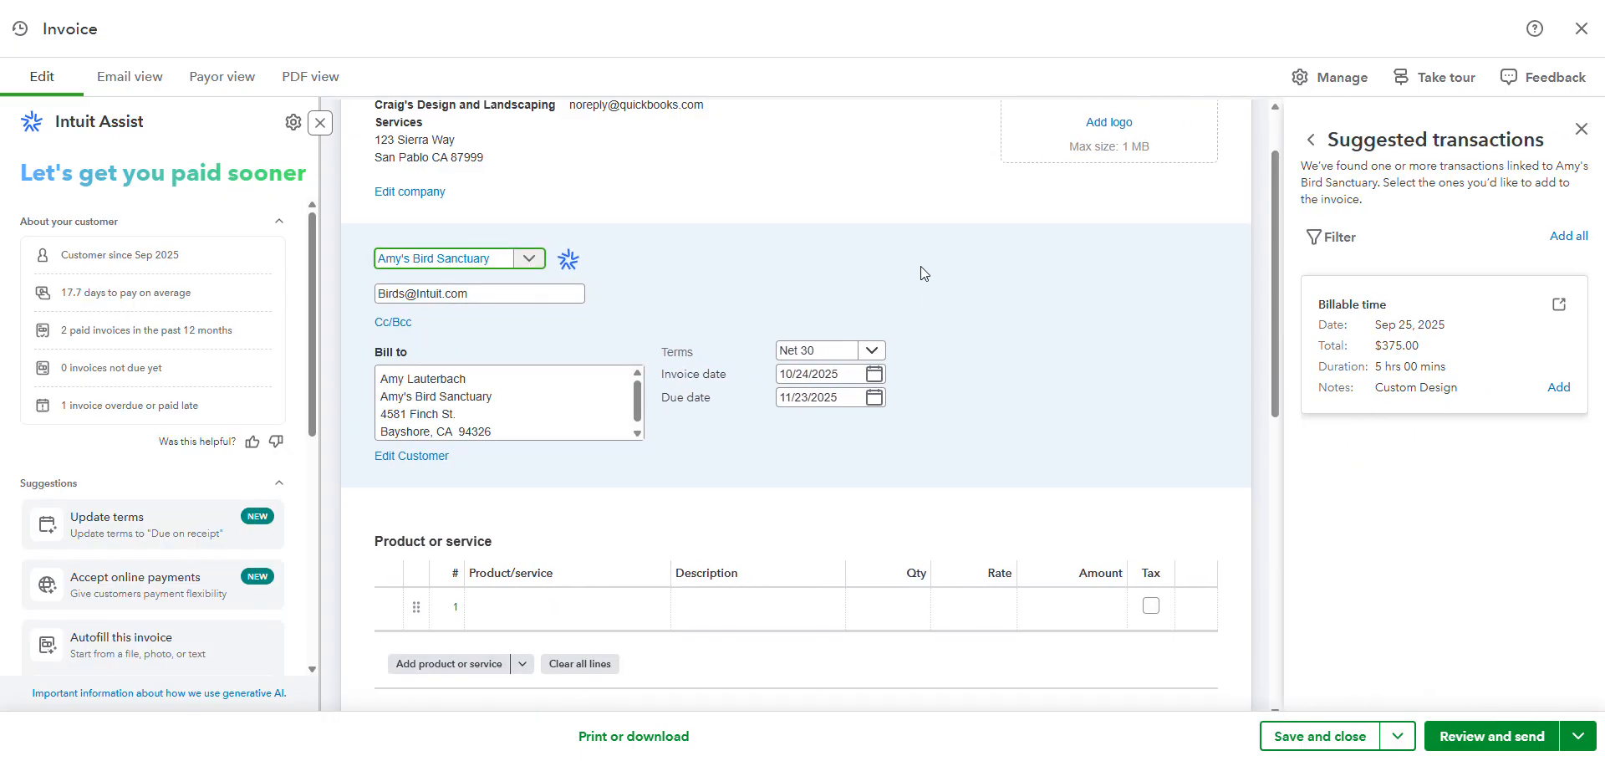
Step: Fill in the first invoice line without a product or service, using description "asdf", quantity 1 and rate 20
scroll(920, 266, "down", 1)
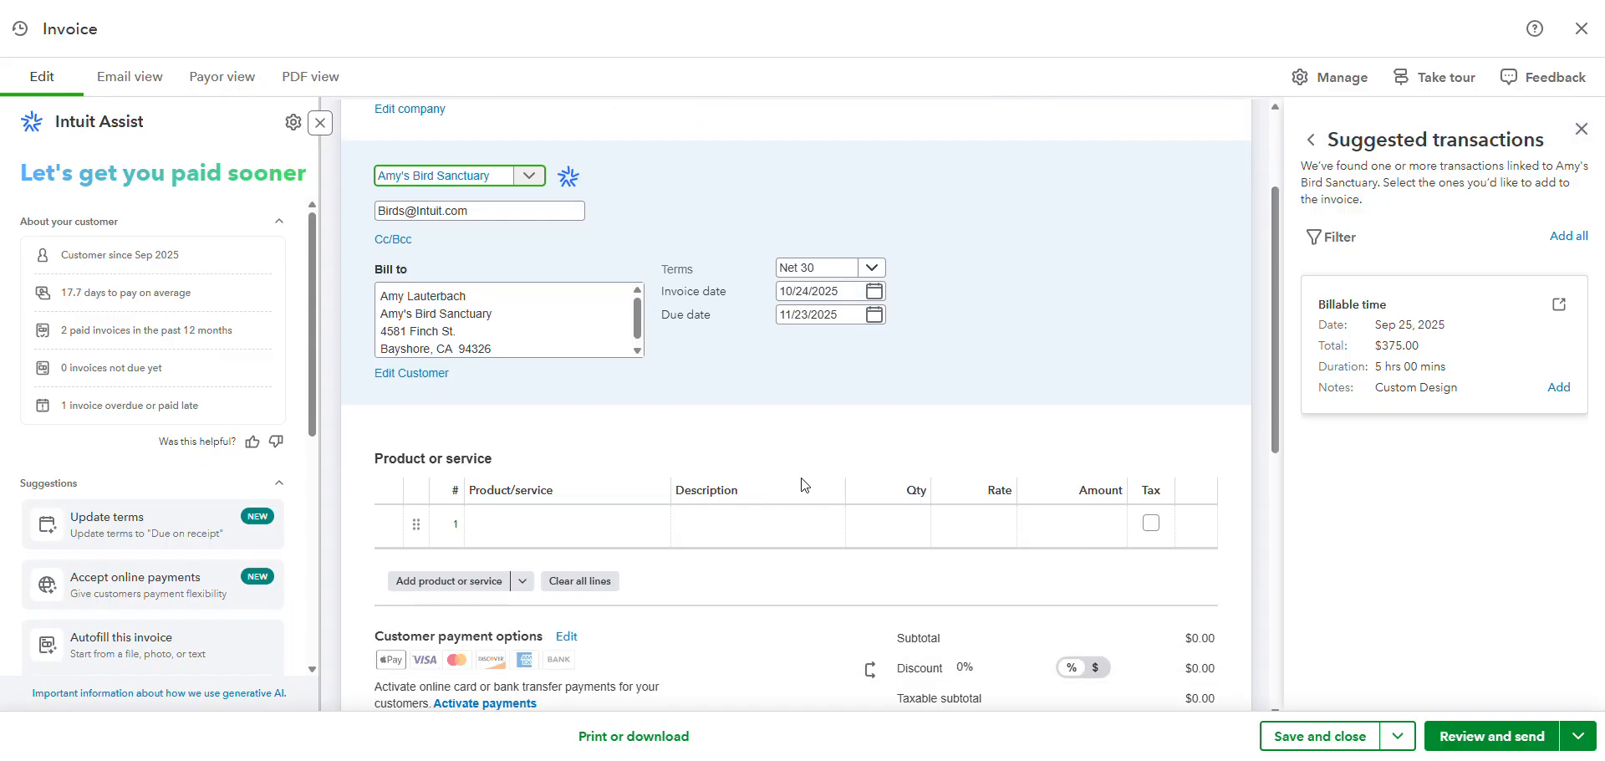
left_click(602, 523)
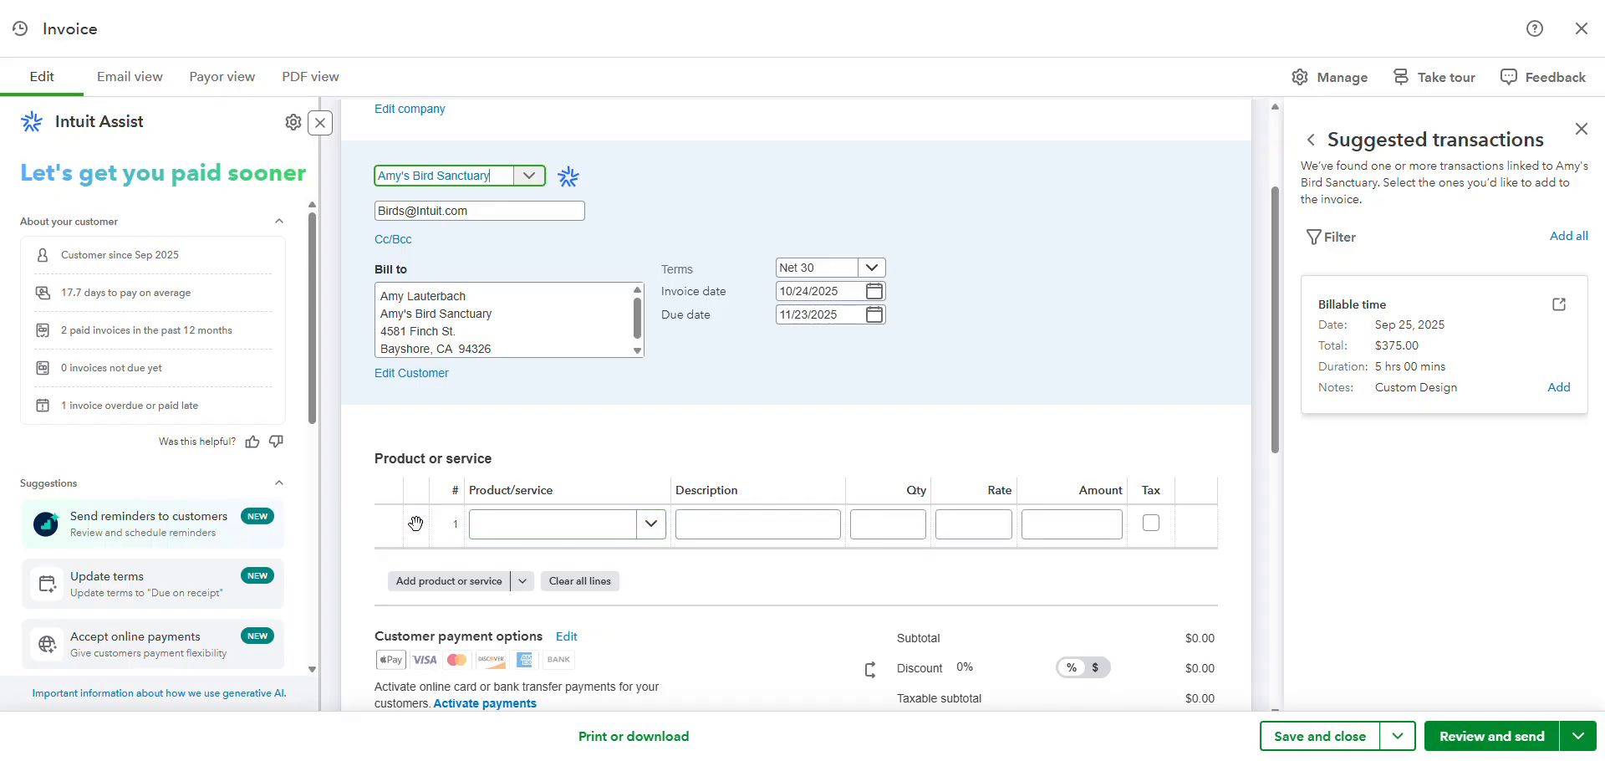
left_click(780, 525)
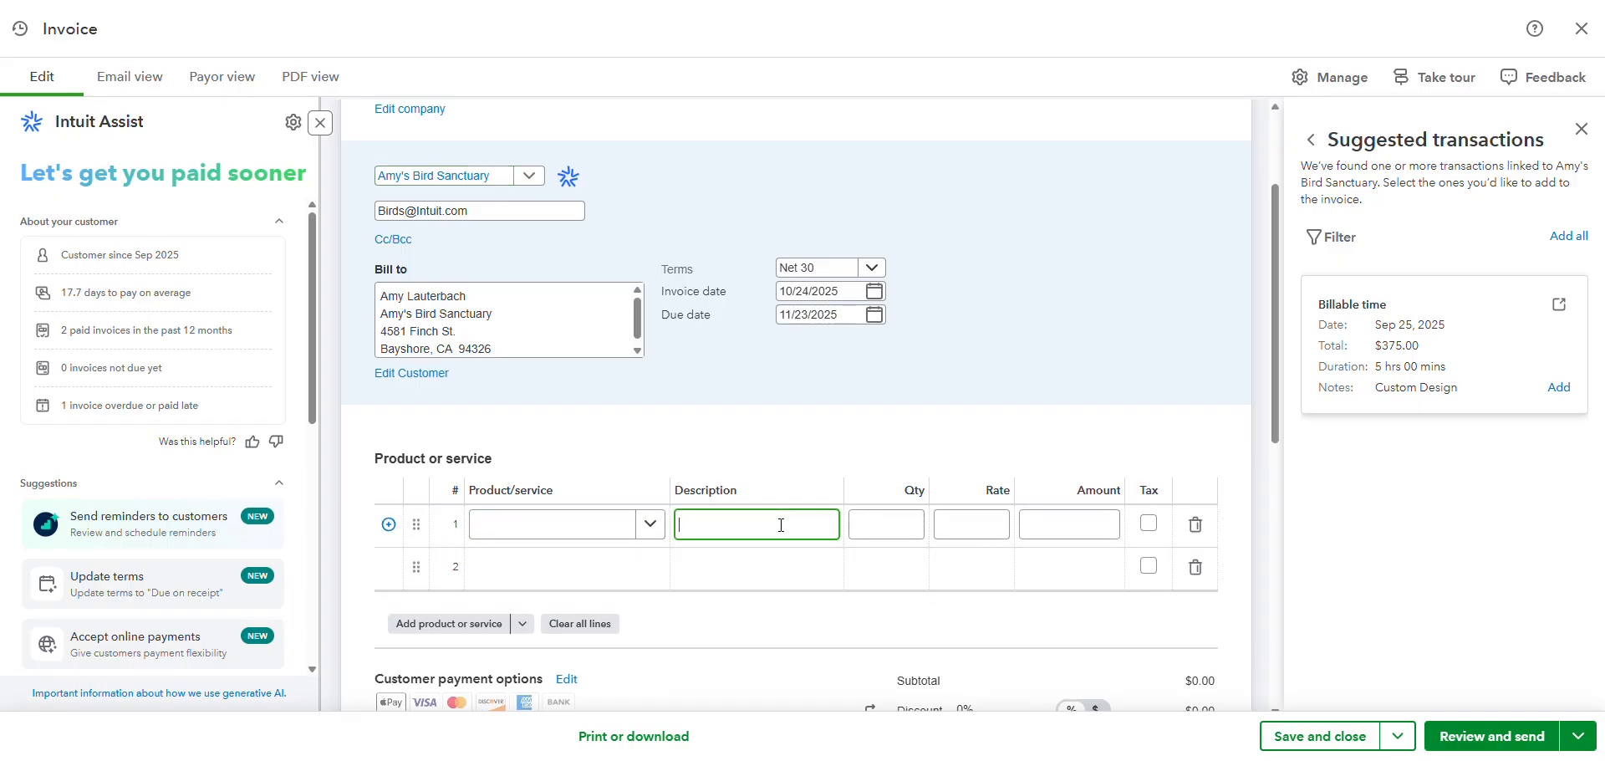
type("asdf")
left_click(894, 523)
key("Tab")
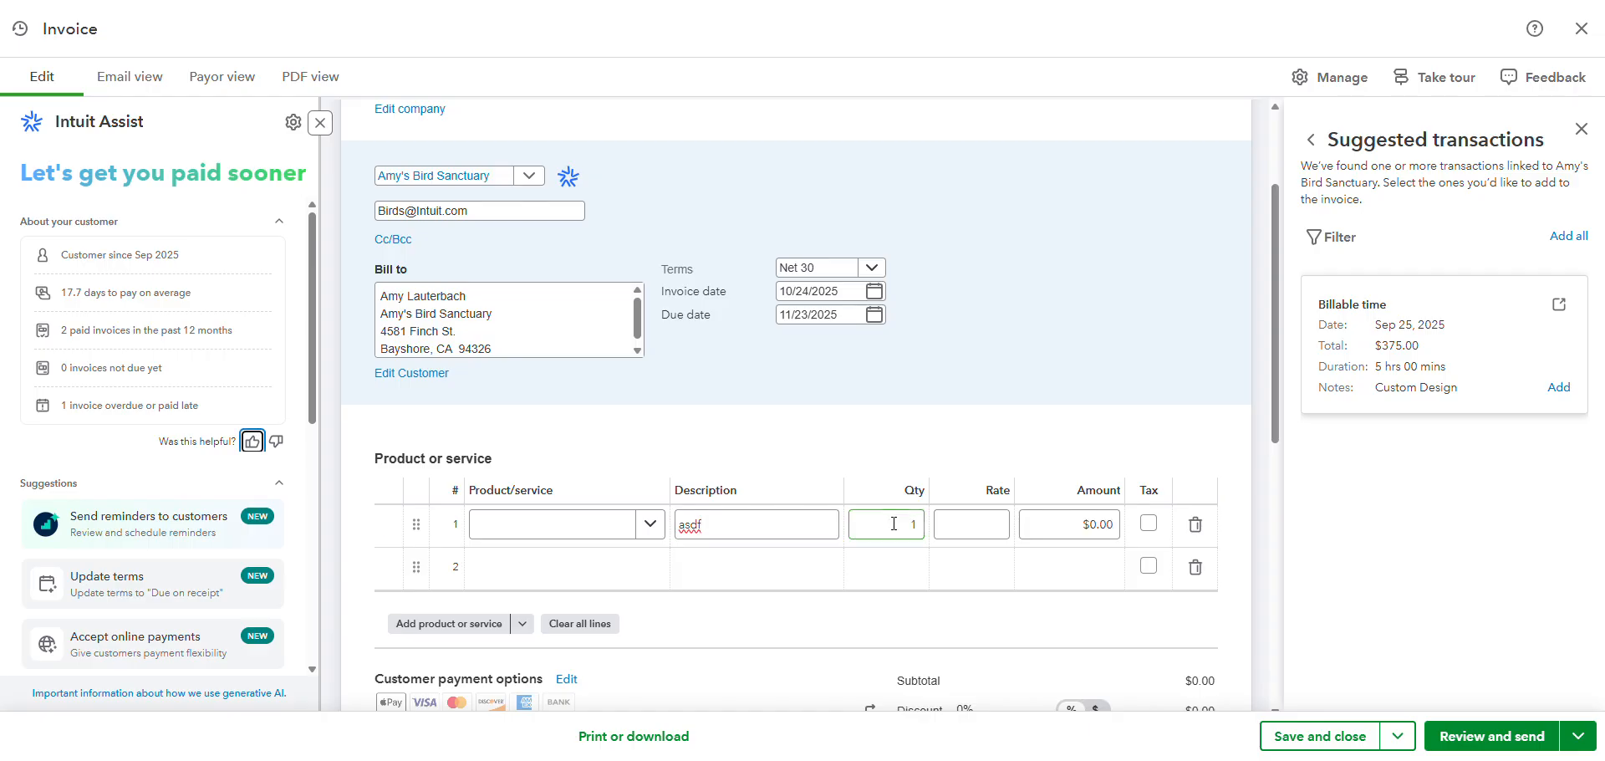
left_click(995, 526)
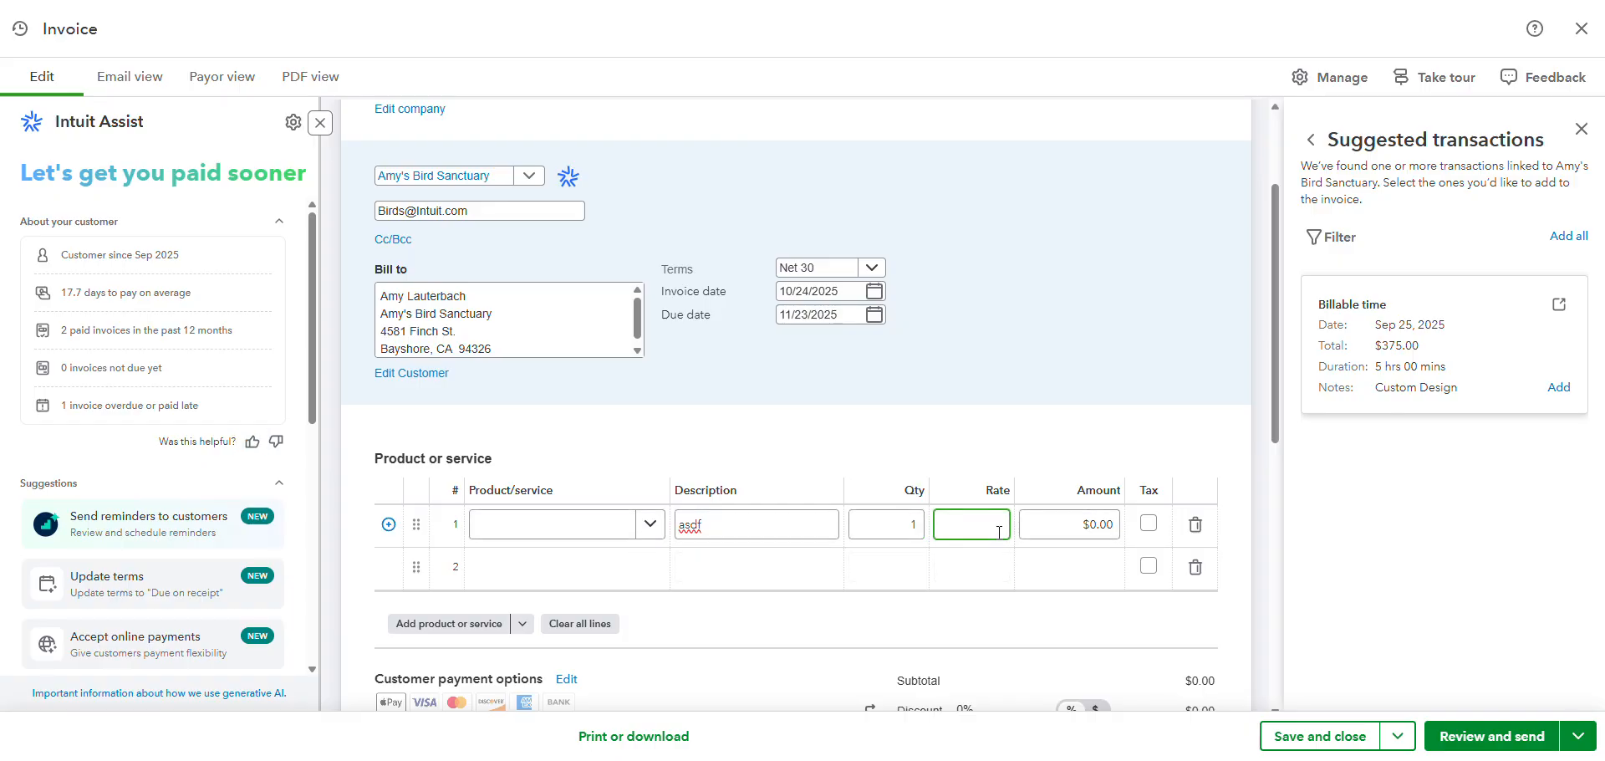
type("20")
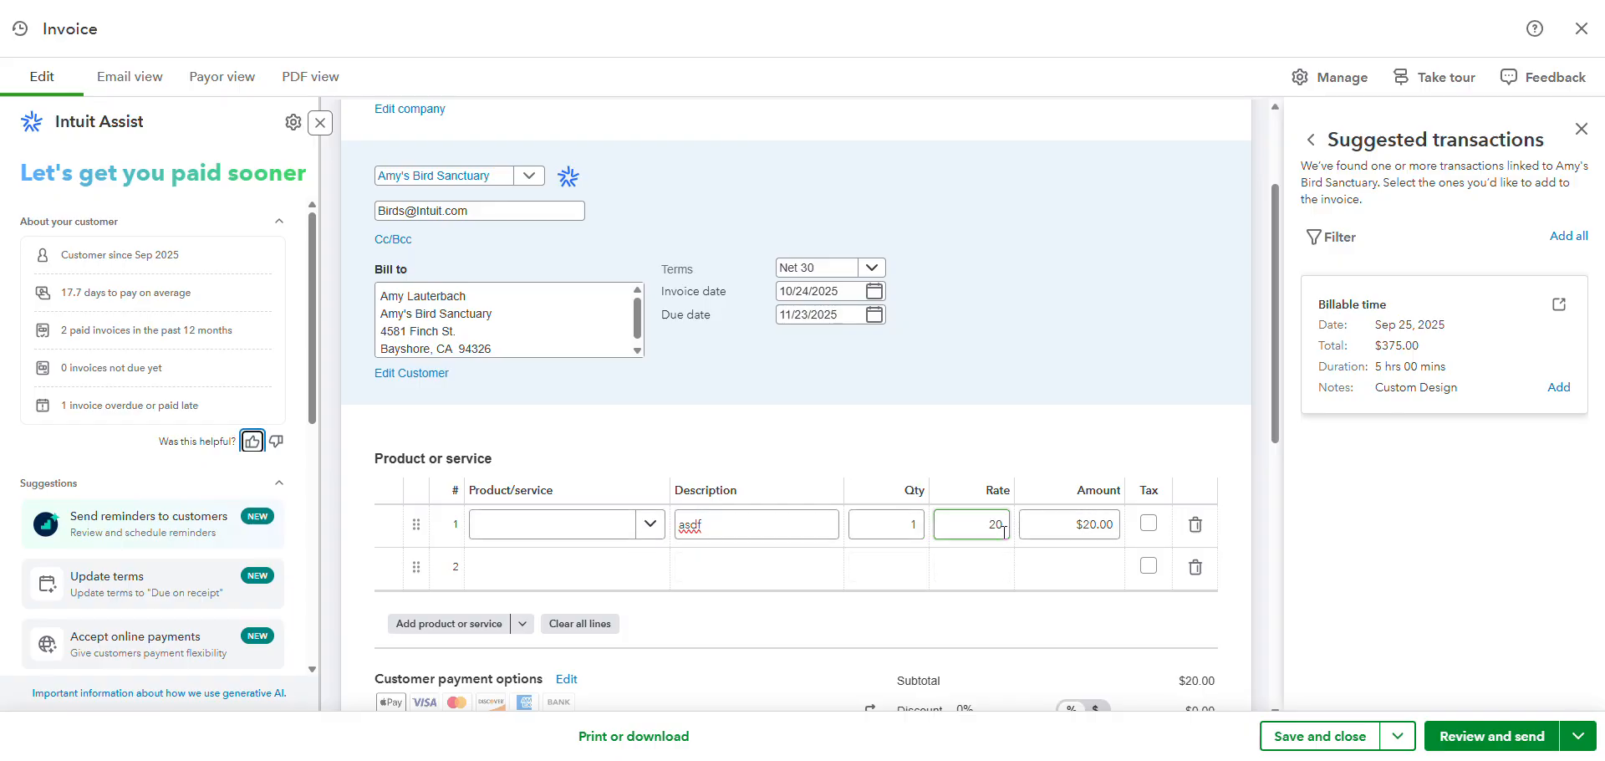
left_click(1102, 552)
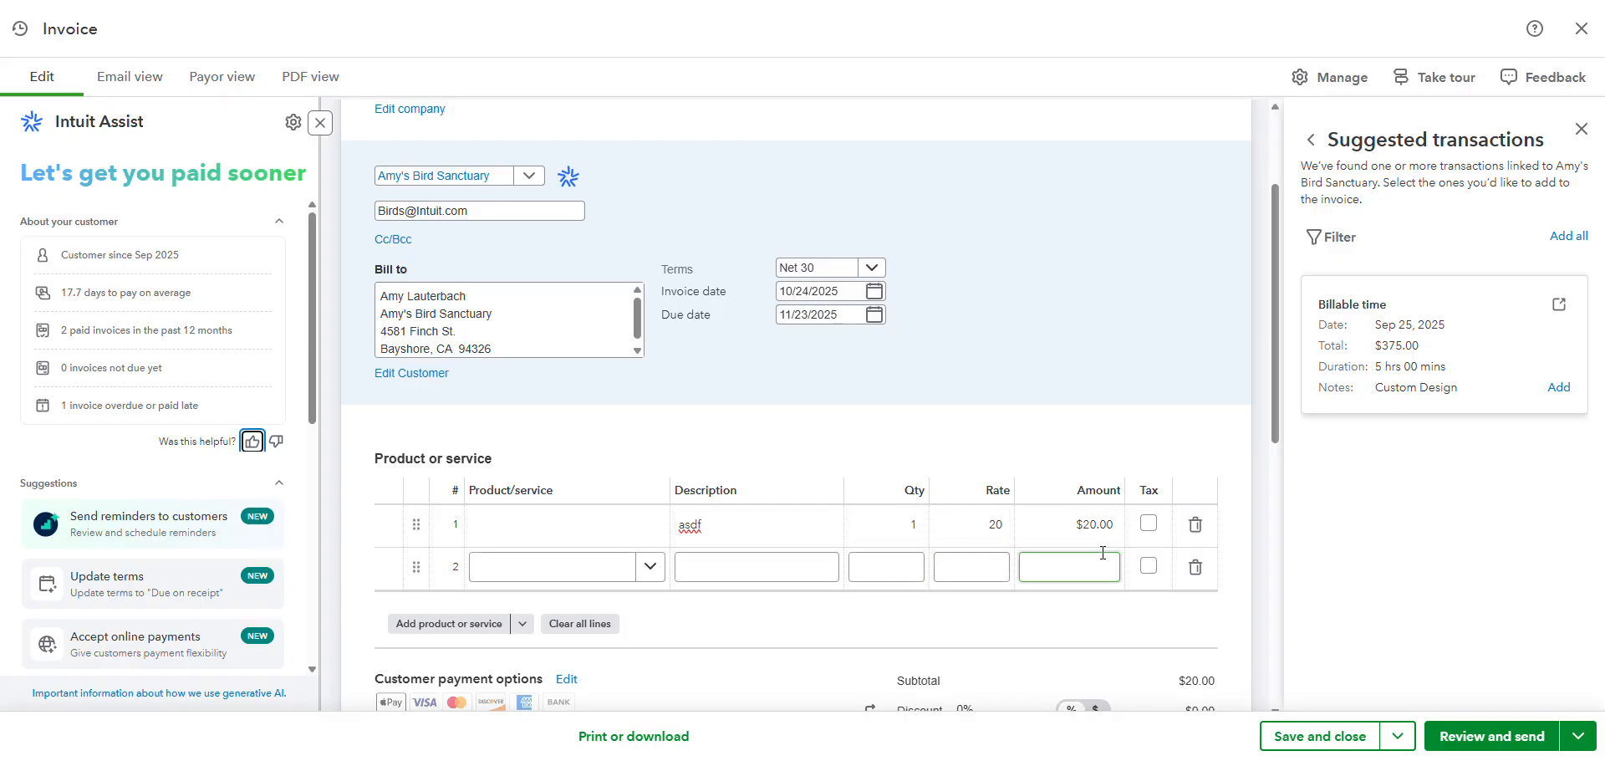
Step: Save the invoice, check the product/service on its first line, and close the invoice
left_click(1397, 736)
left_click(1332, 709)
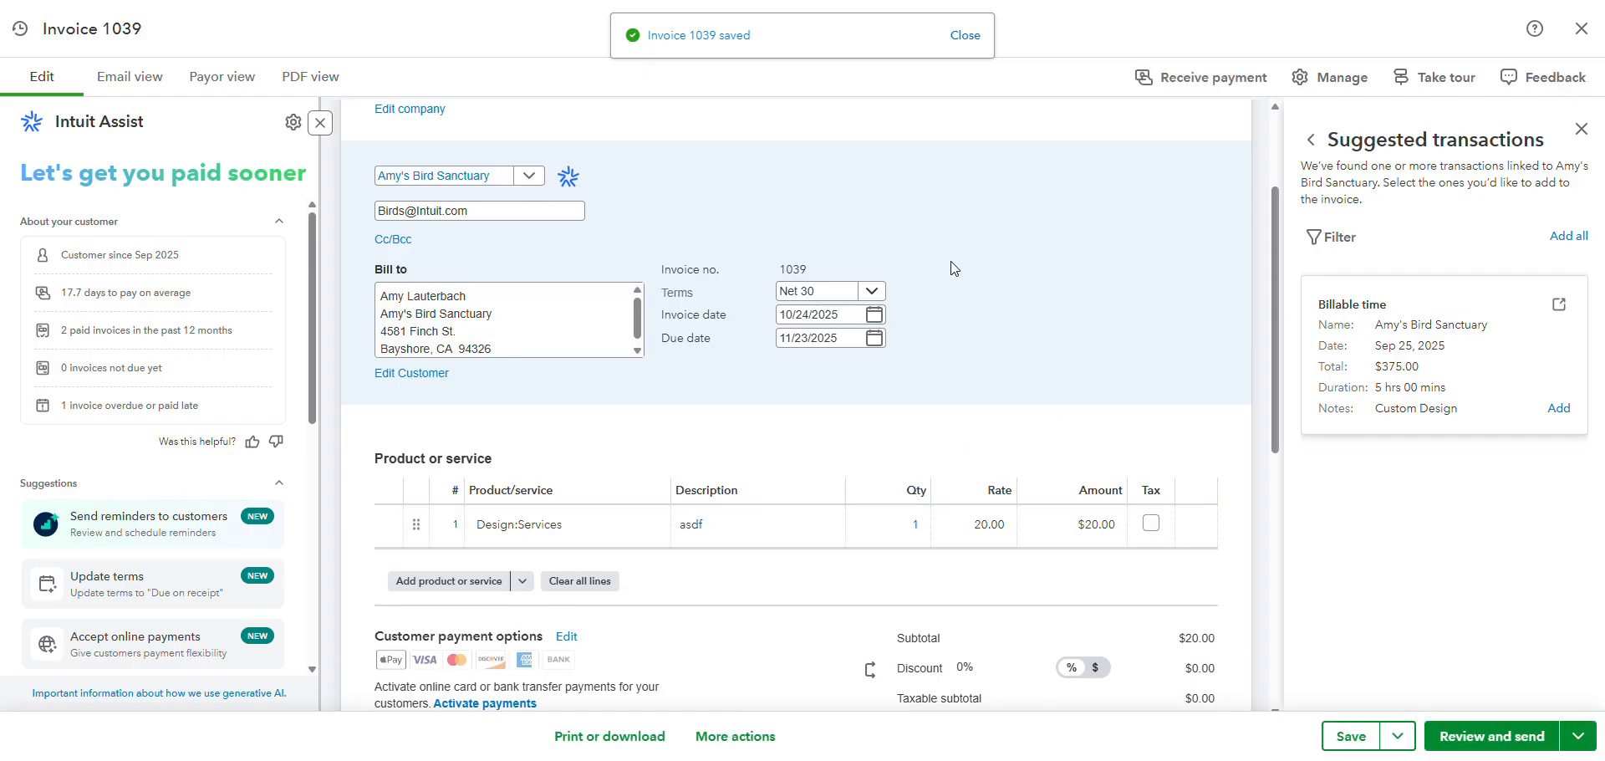
left_click(528, 525)
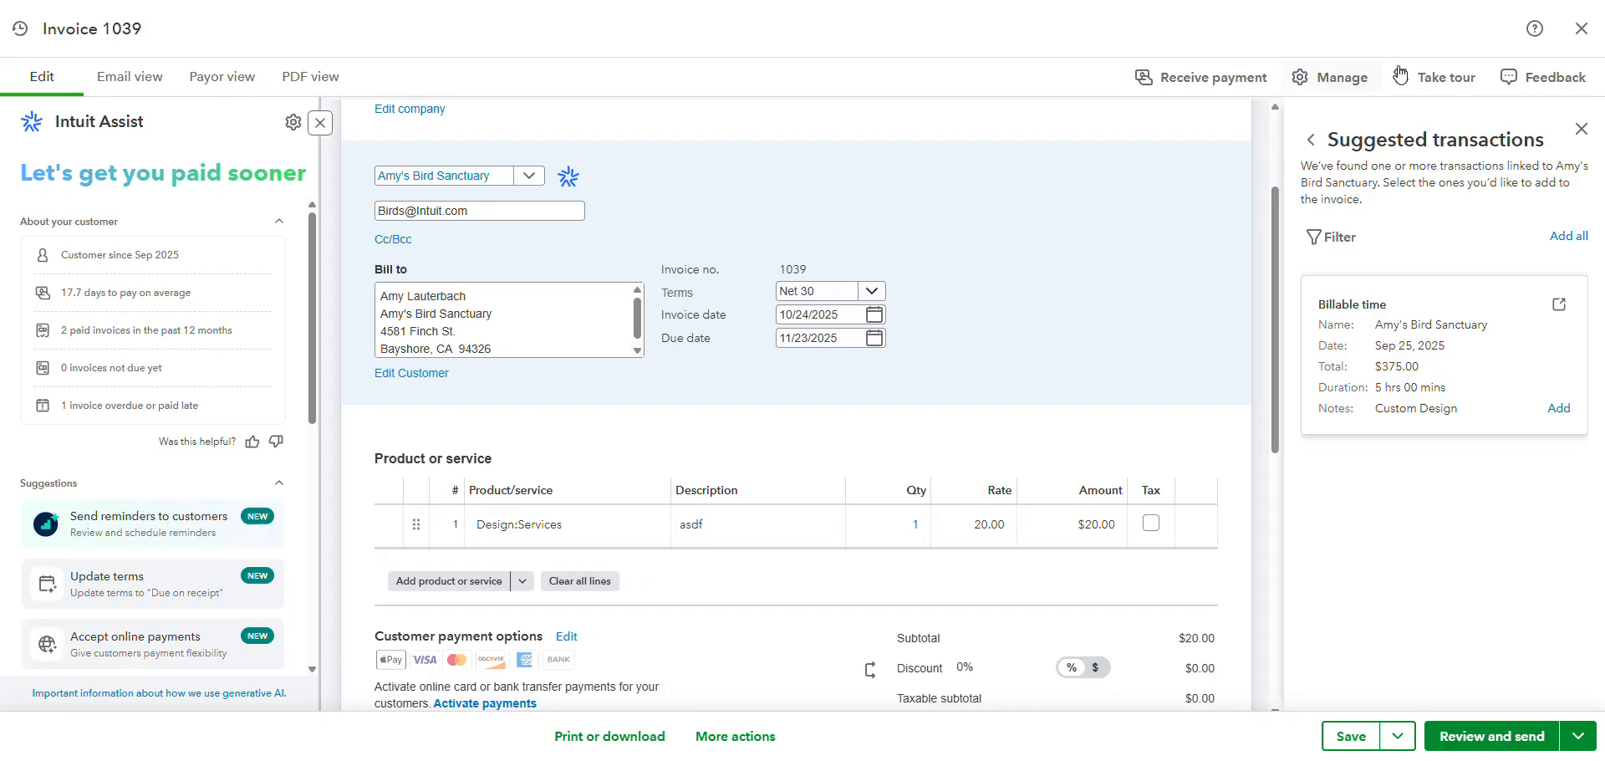
left_click(1579, 40)
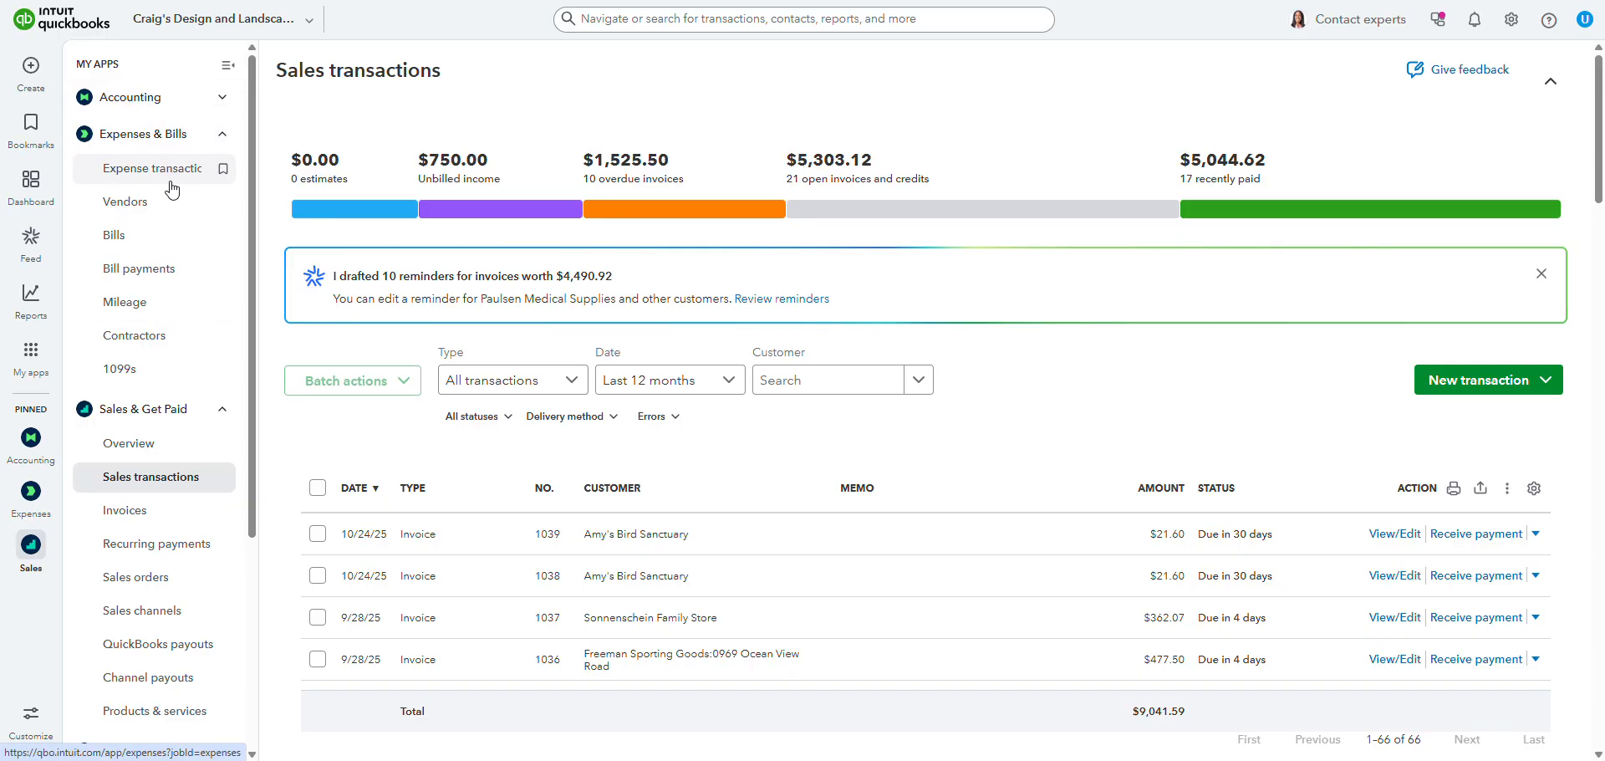
Step: Go to the Bills list and open a new blank bill
left_click(166, 242)
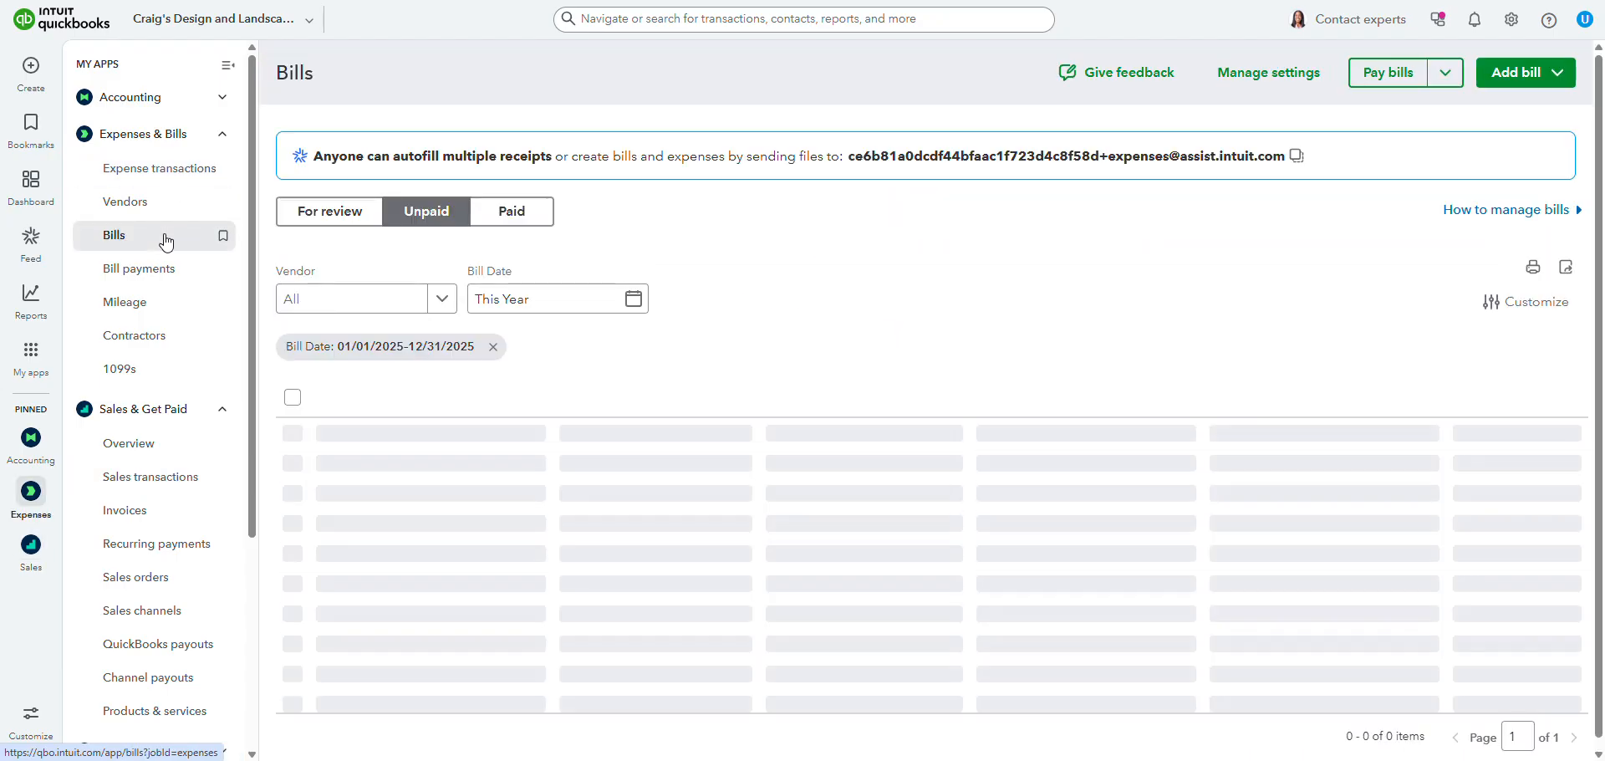
left_click(1554, 72)
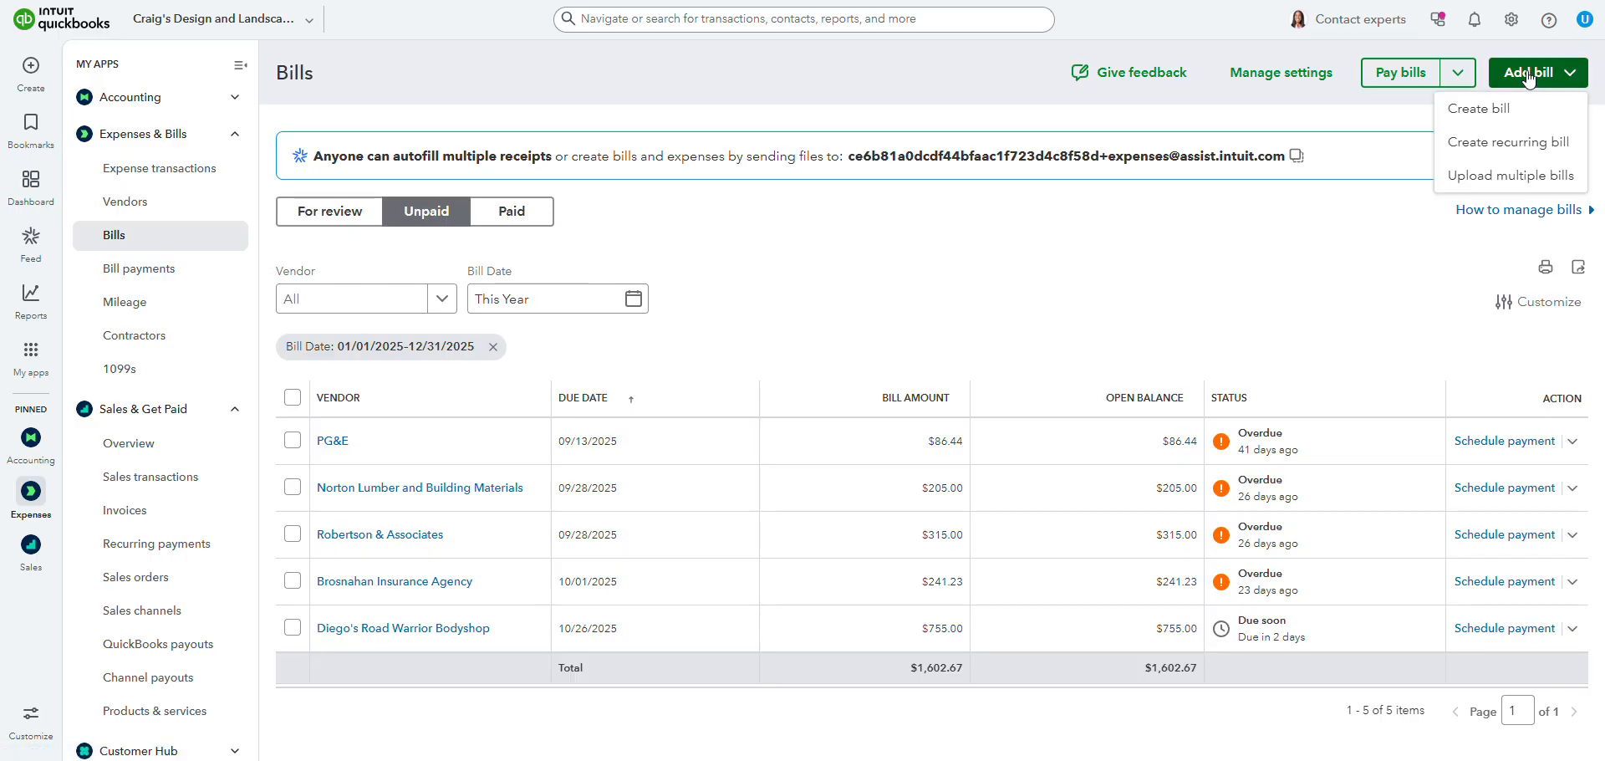
left_click(1484, 116)
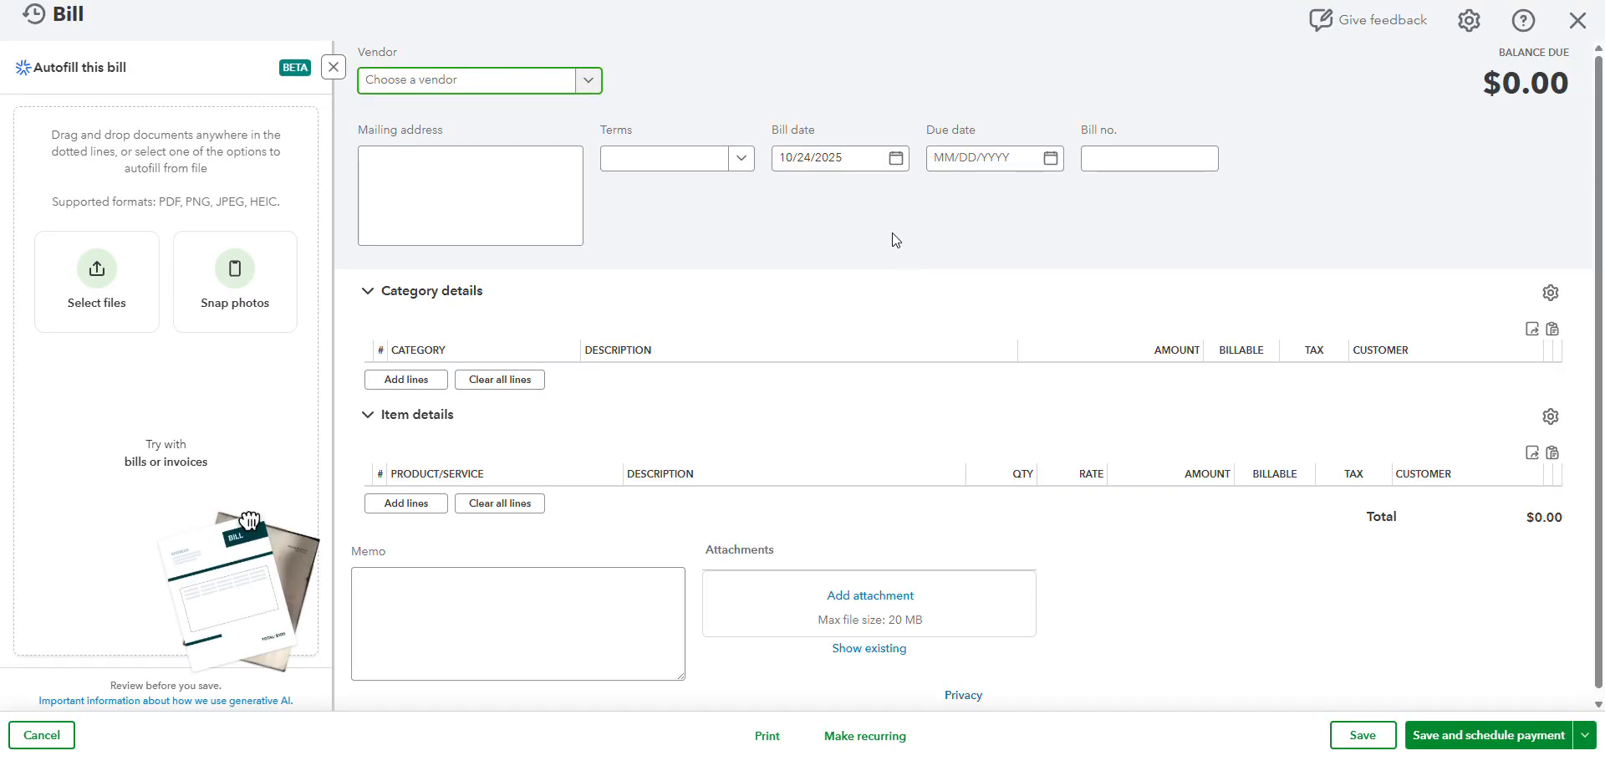
Step: Examine the product/service line in the bill's Item details section and close the bill without saving
left_click(374, 486)
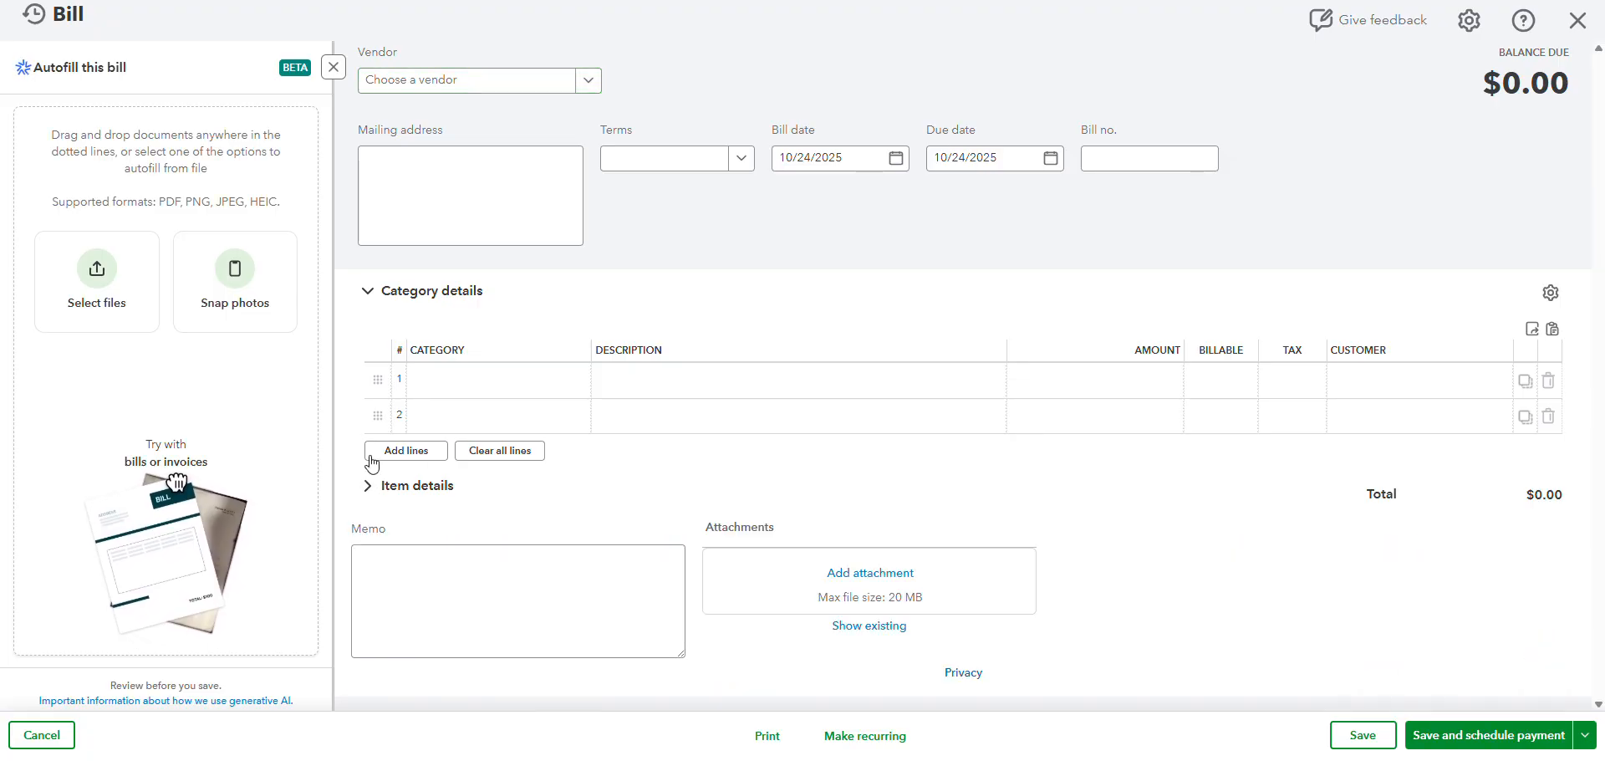
left_click(424, 491)
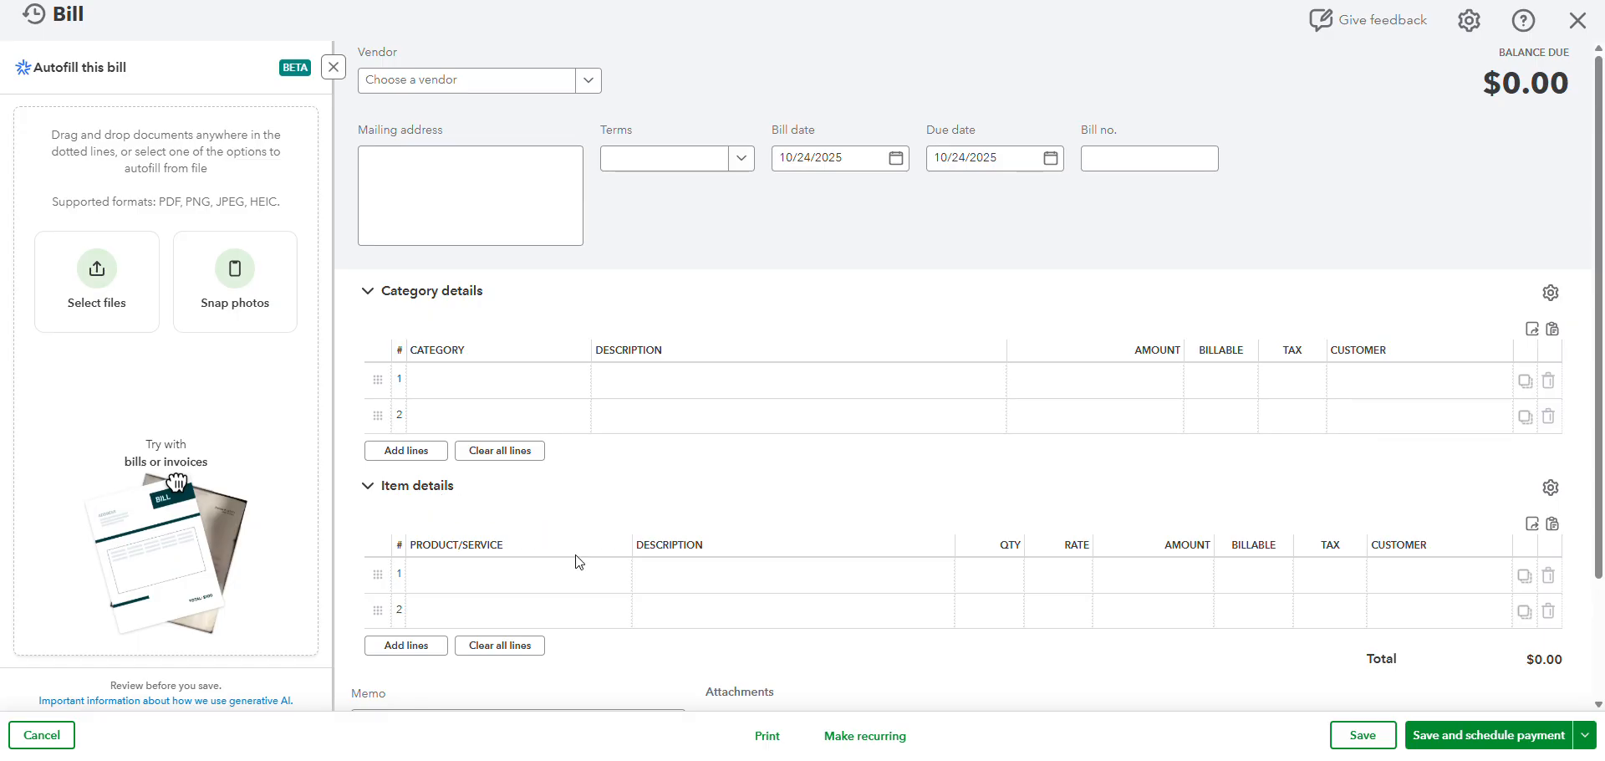
left_click(582, 575)
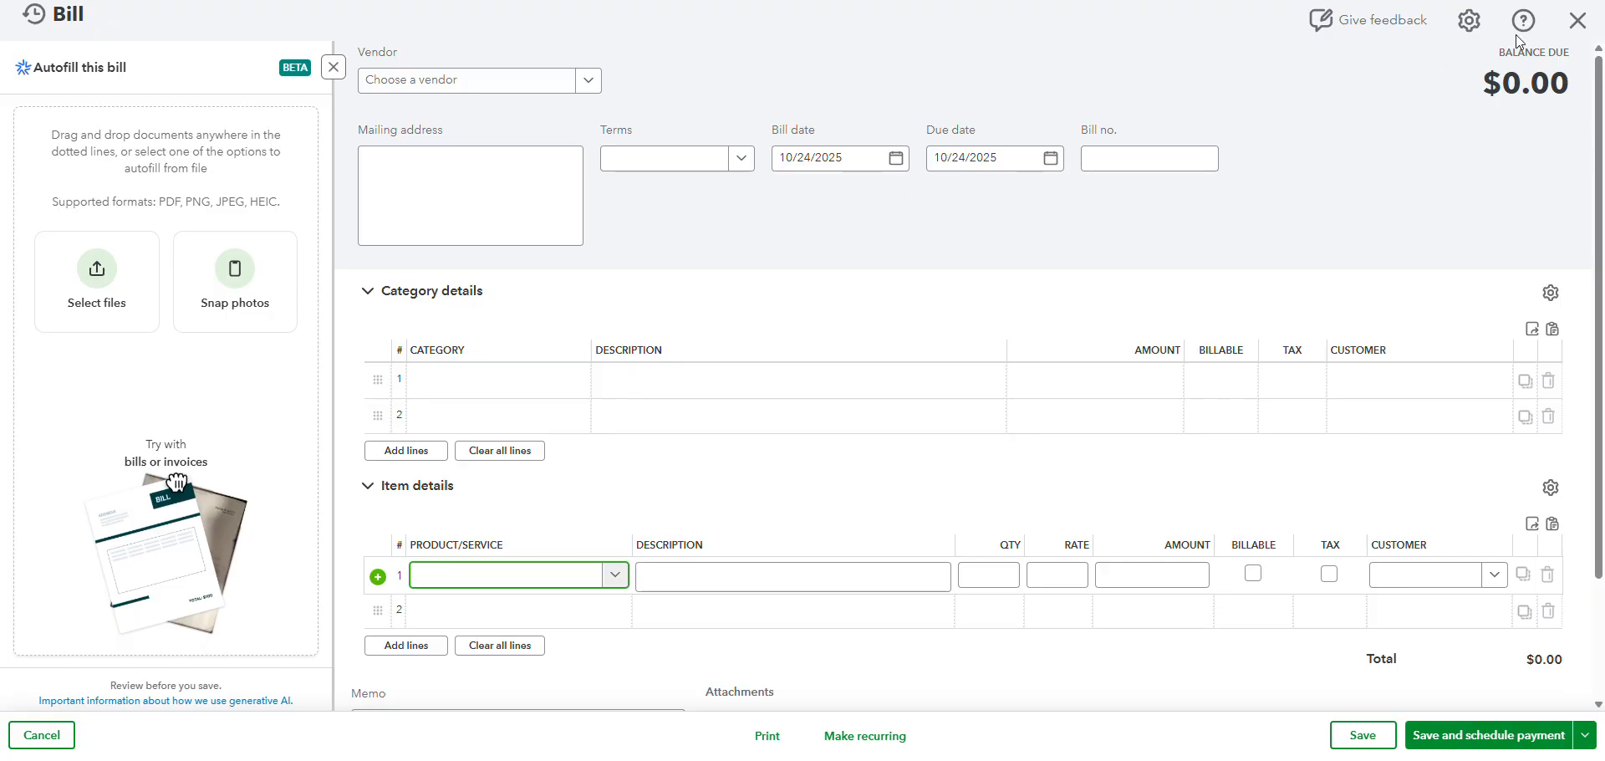
left_click(1579, 20)
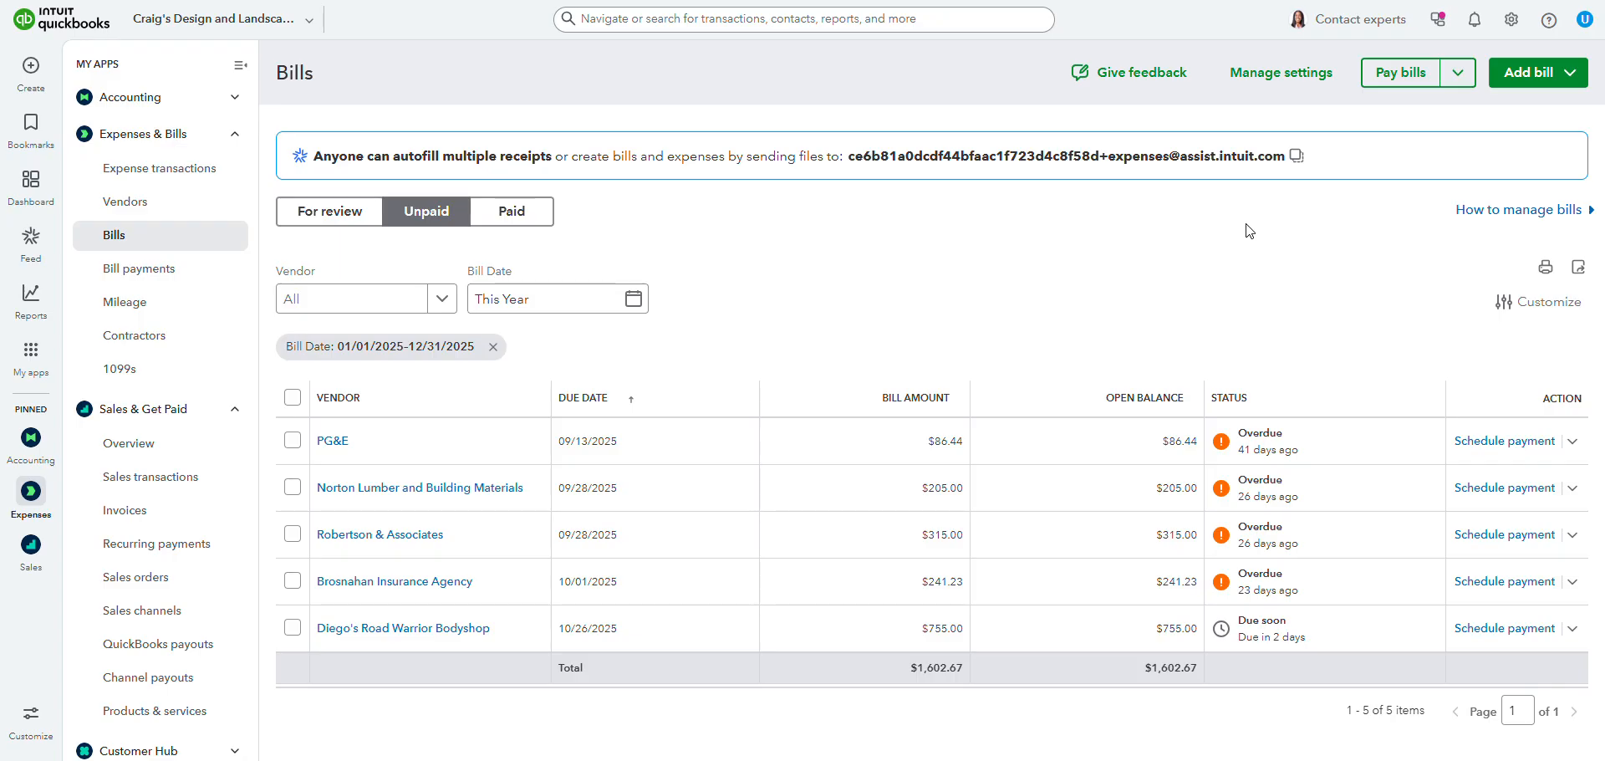
Step: Open the Products & services list under Sales & Get Paid
mouse_move(29, 359)
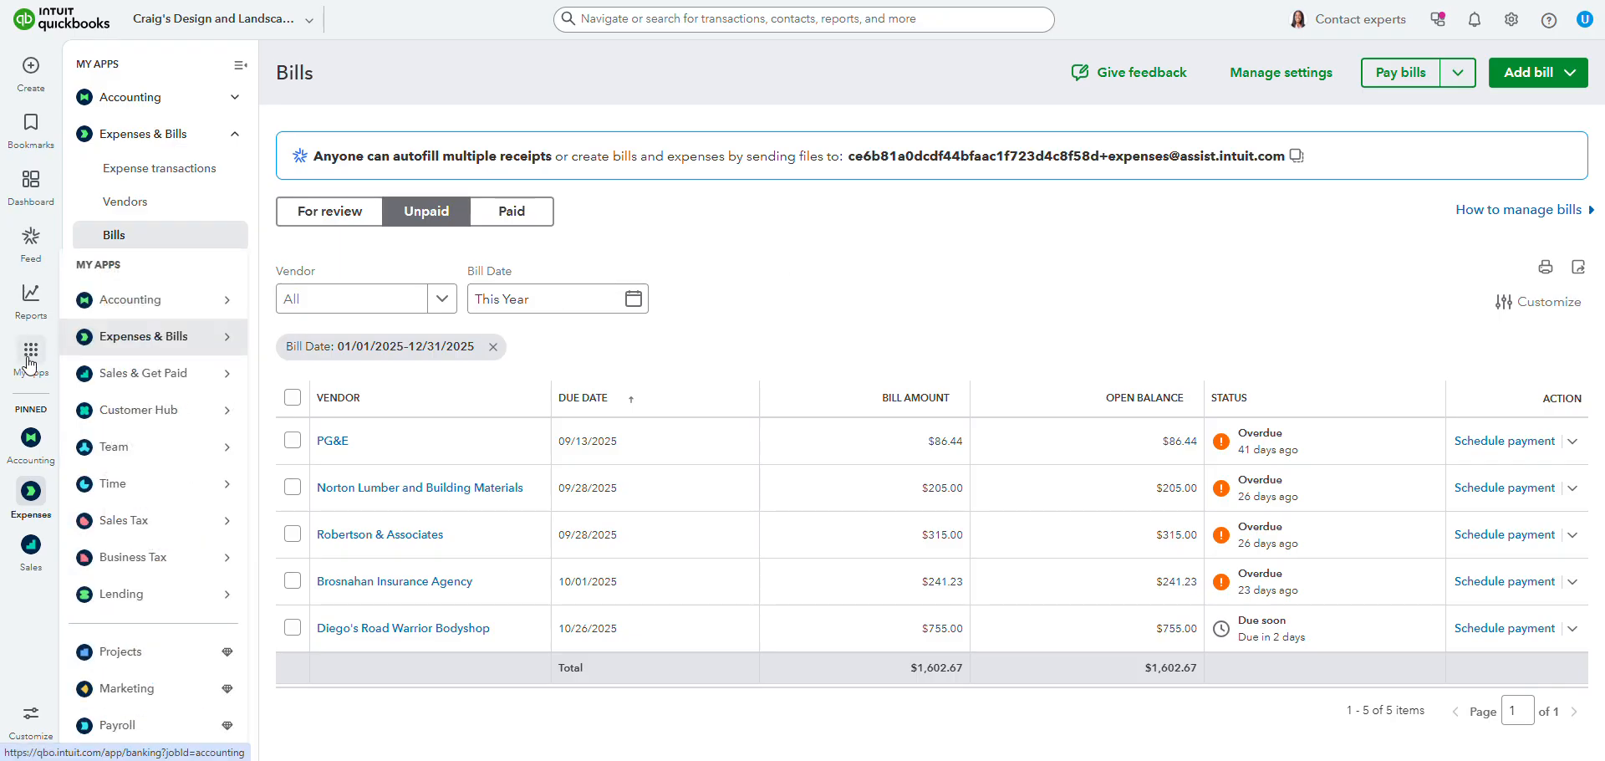
mouse_move(128, 380)
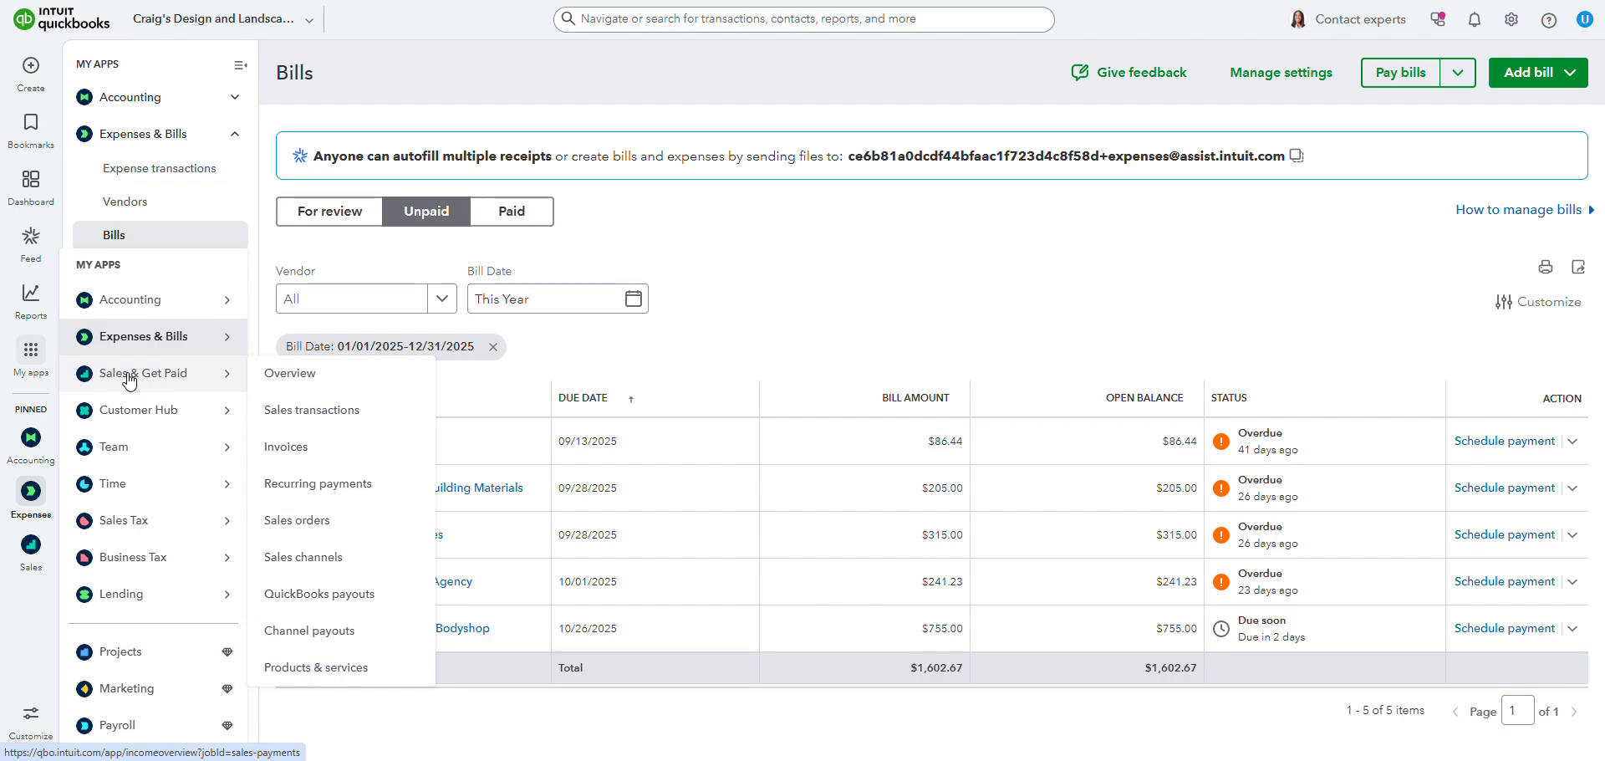
mouse_move(179, 406)
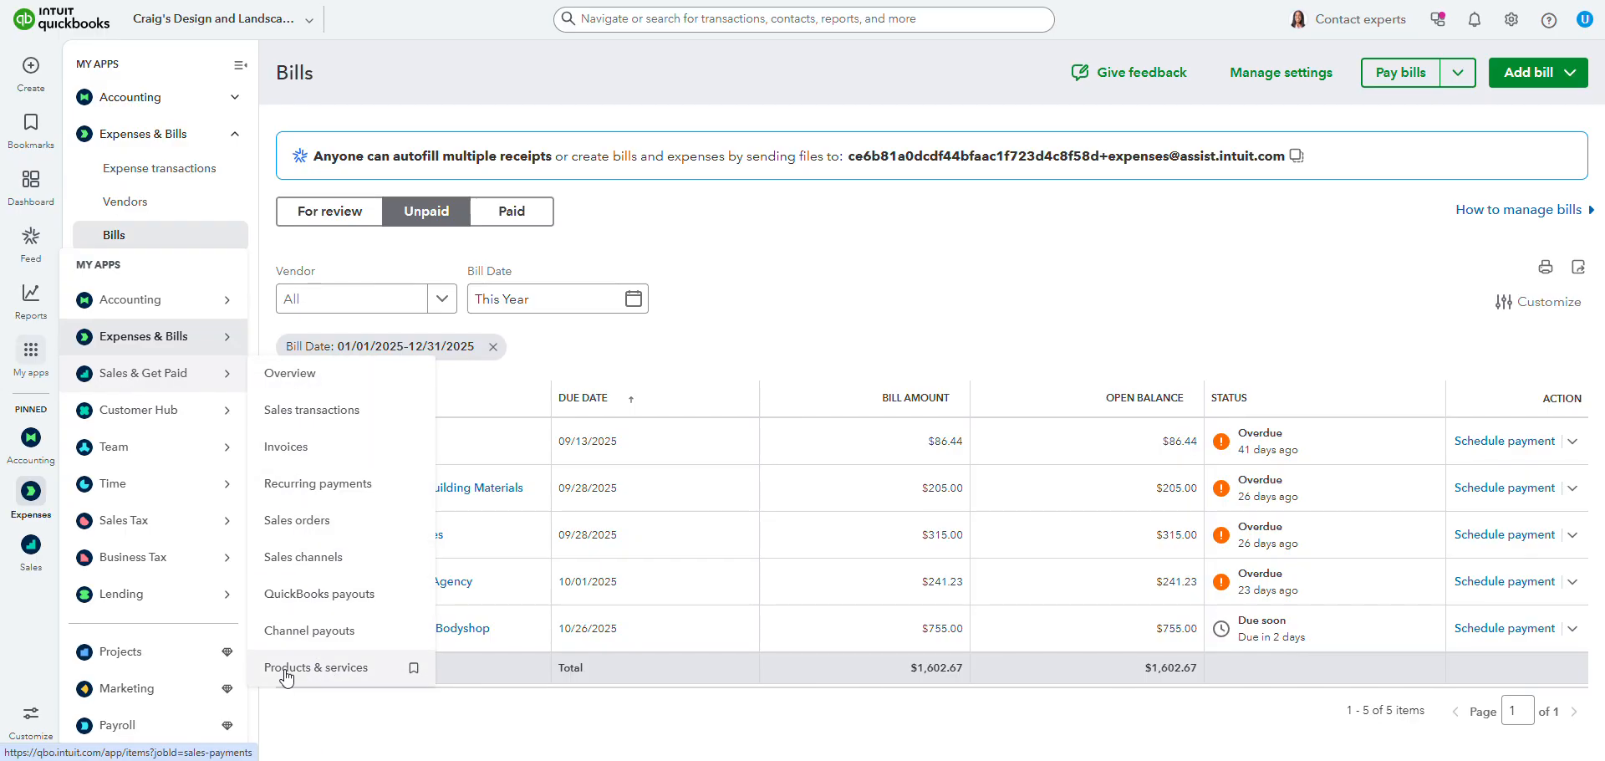
left_click(340, 669)
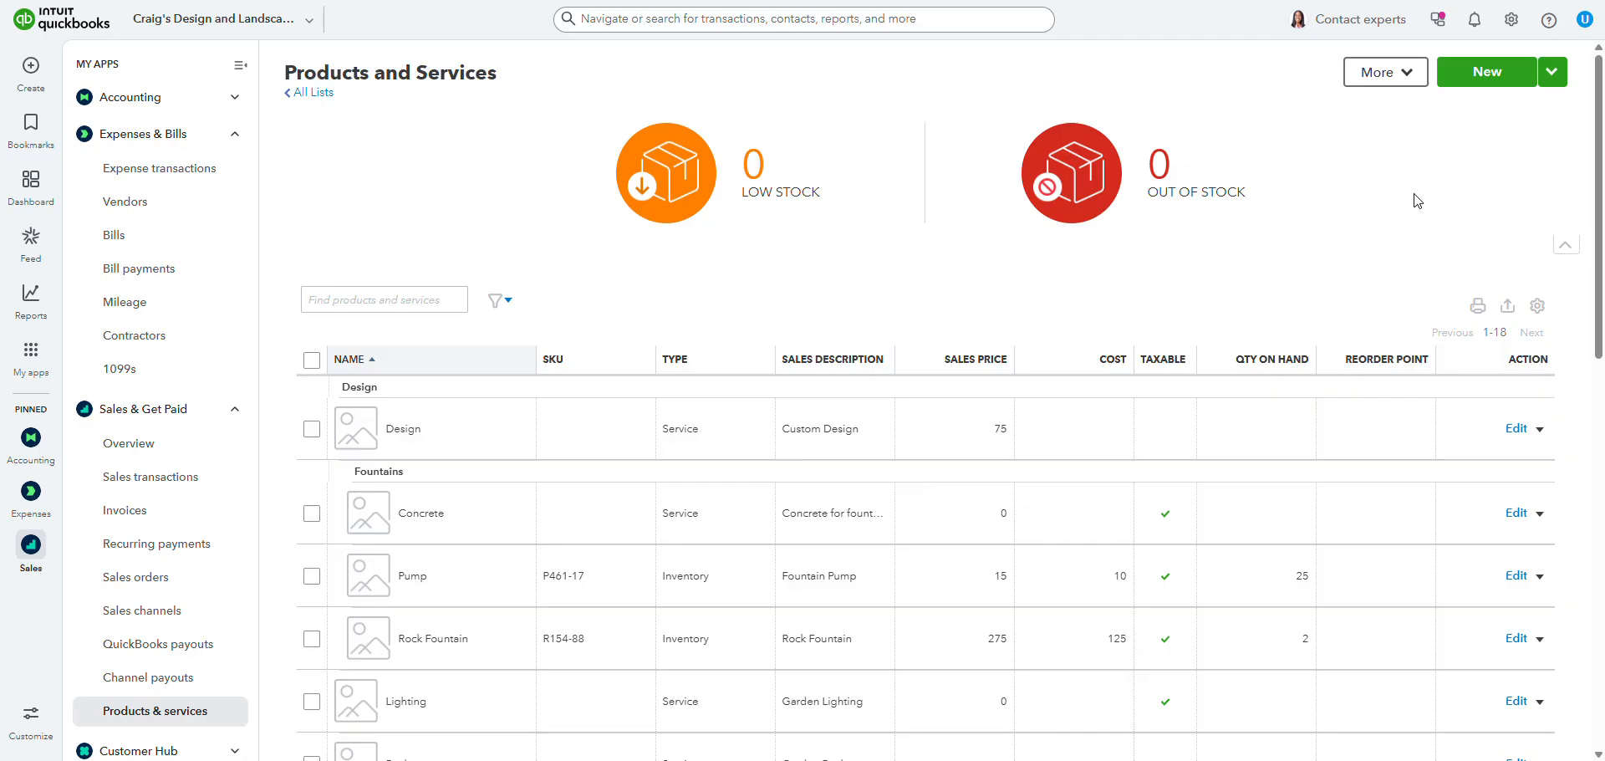
Step: Reopen the Products and Services list directly from the company settings and again through the All lists page
left_click(1512, 23)
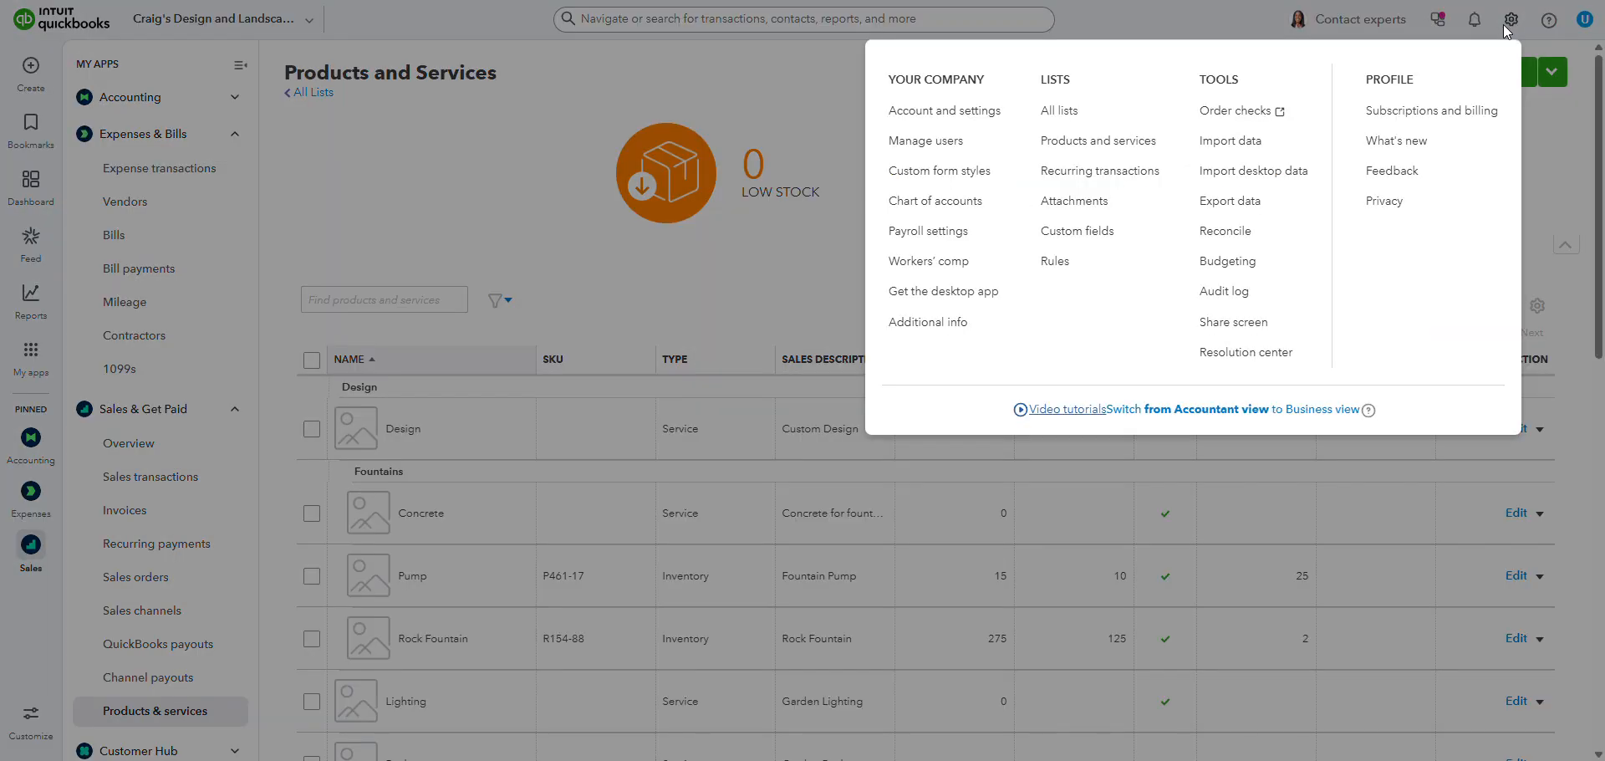
left_click(1090, 154)
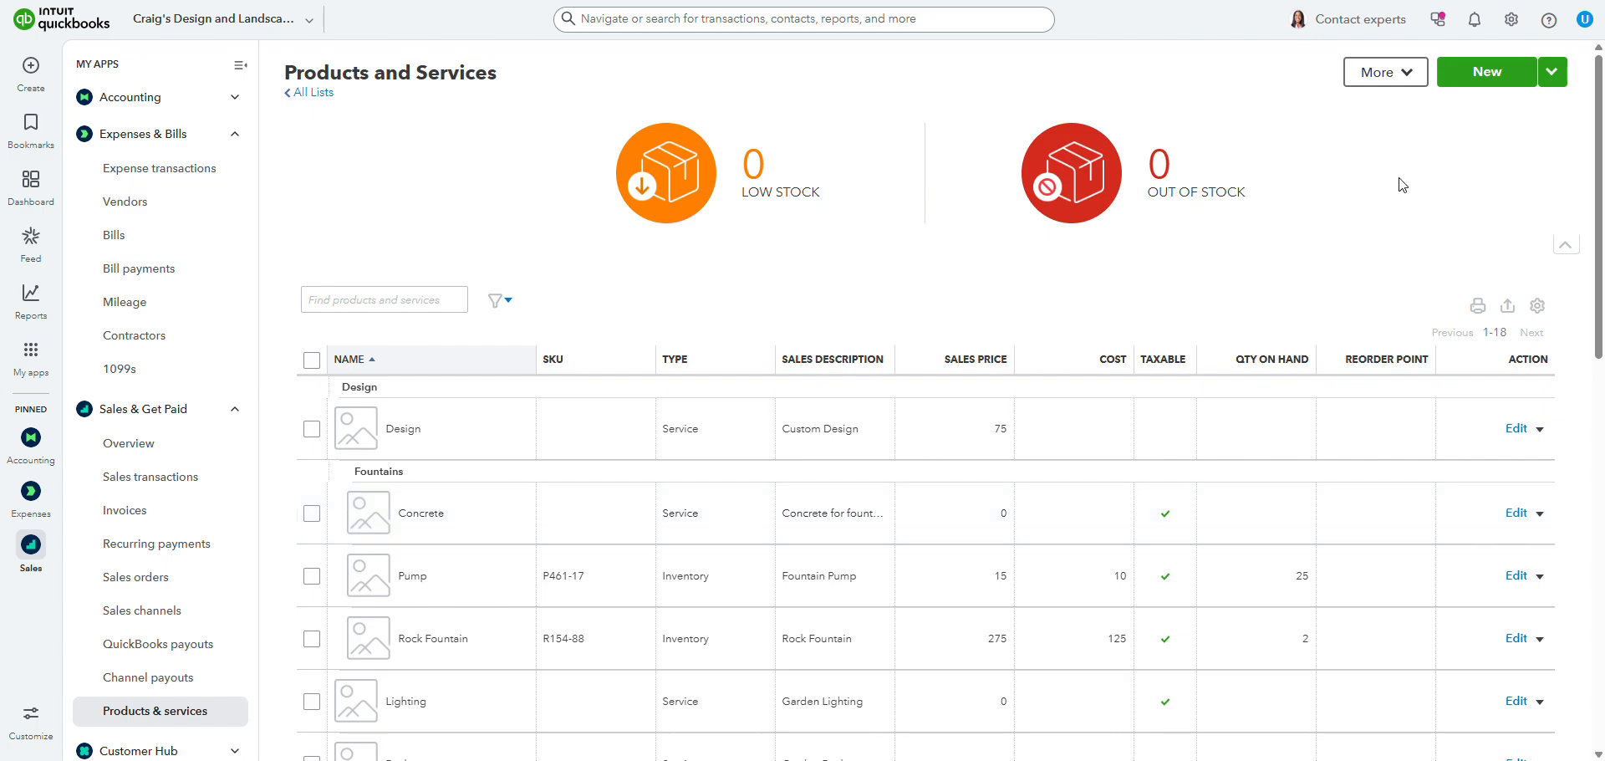
left_click(1512, 21)
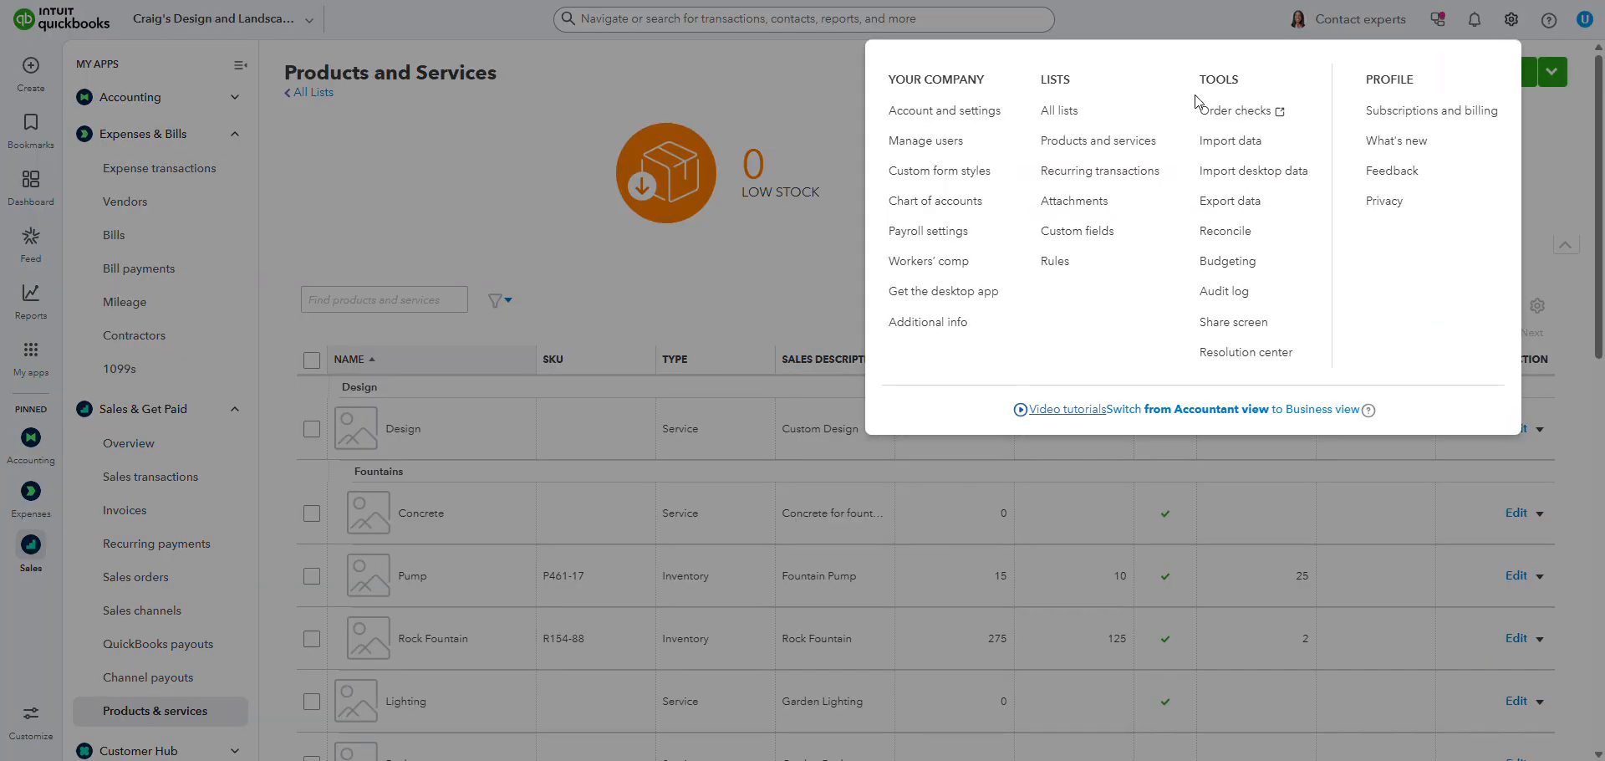
left_click(1061, 117)
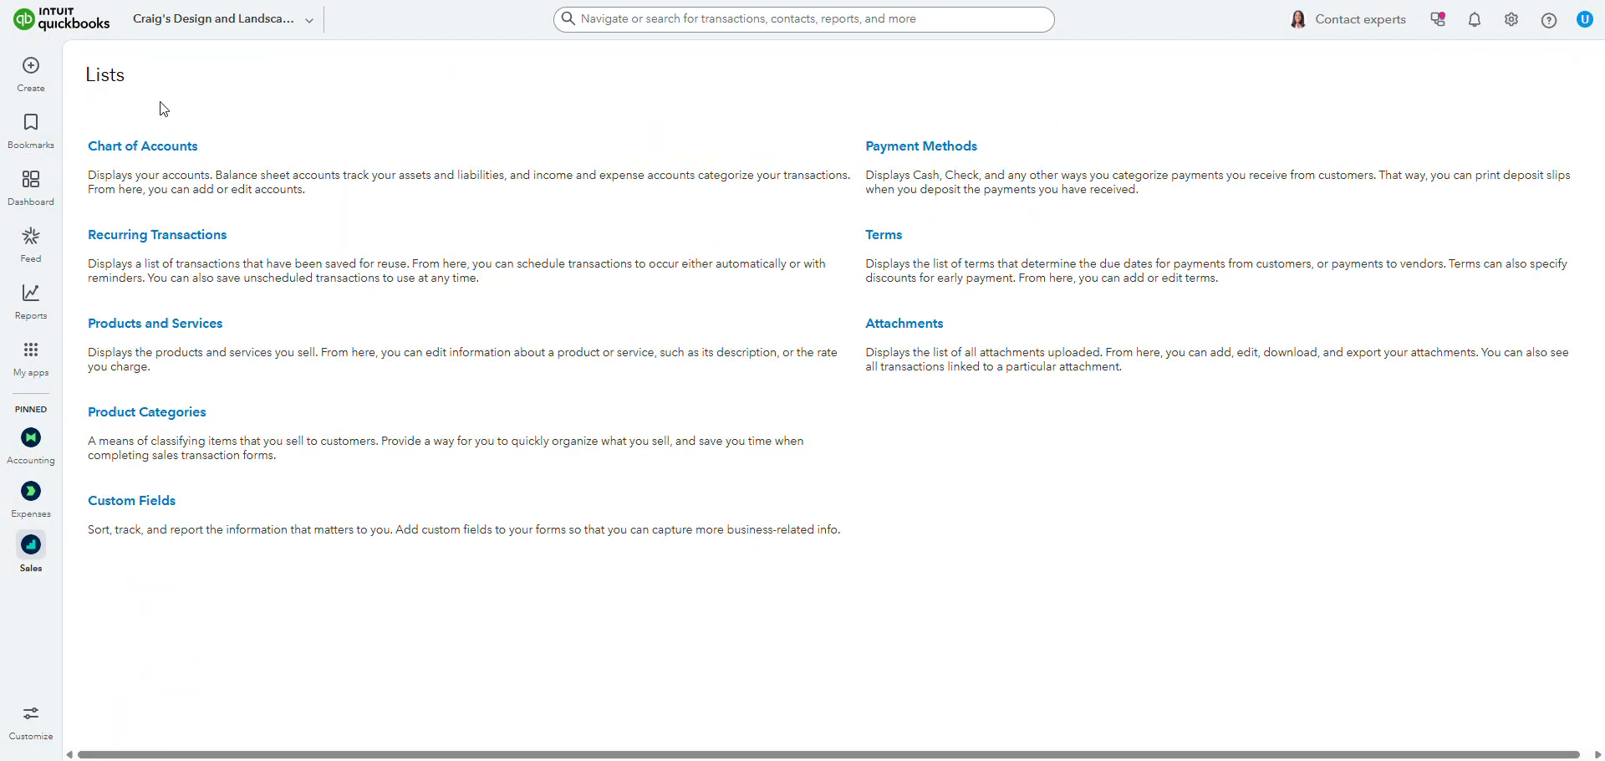
left_click(167, 328)
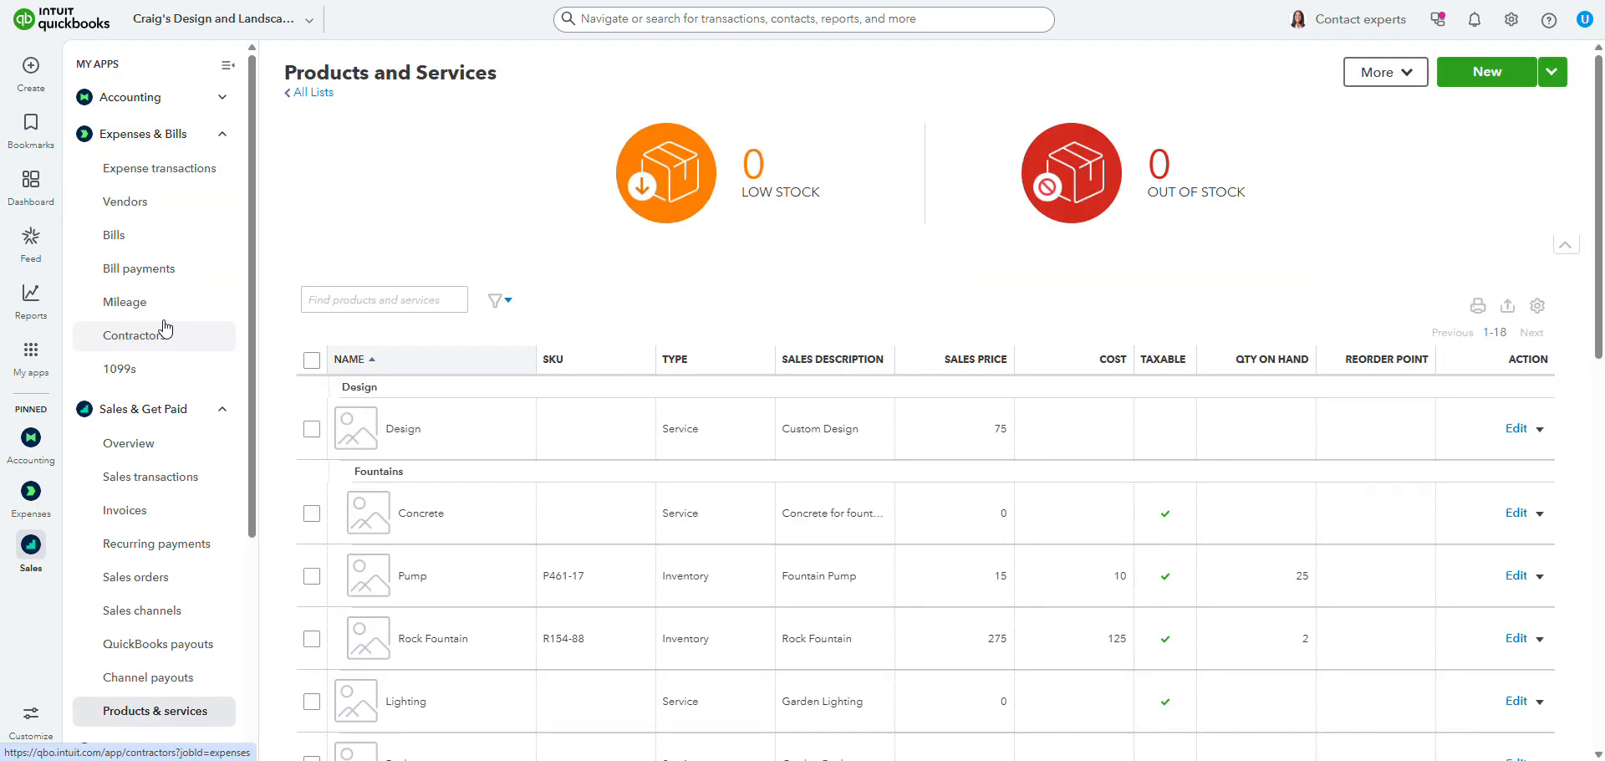